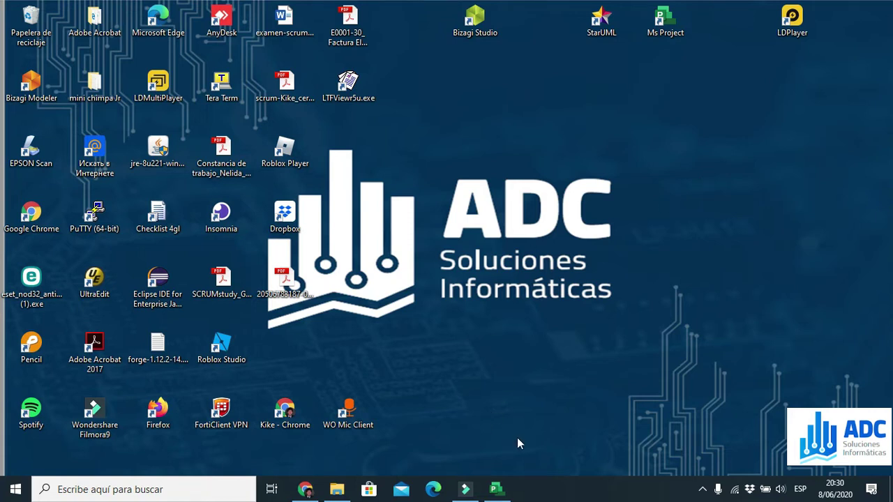
Switch to Chrome and look through the uploaded videos on the Cursos y Tips tecnológicos YouTube channel
mouse_move(502, 491)
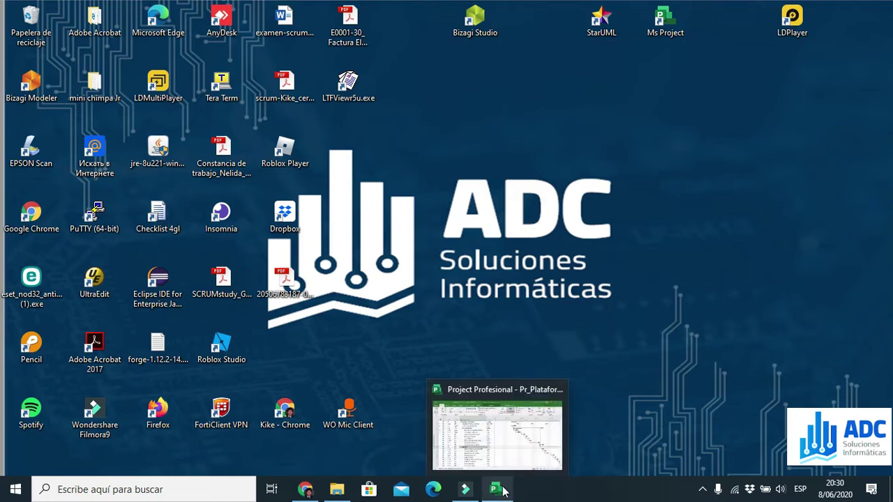
click(311, 495)
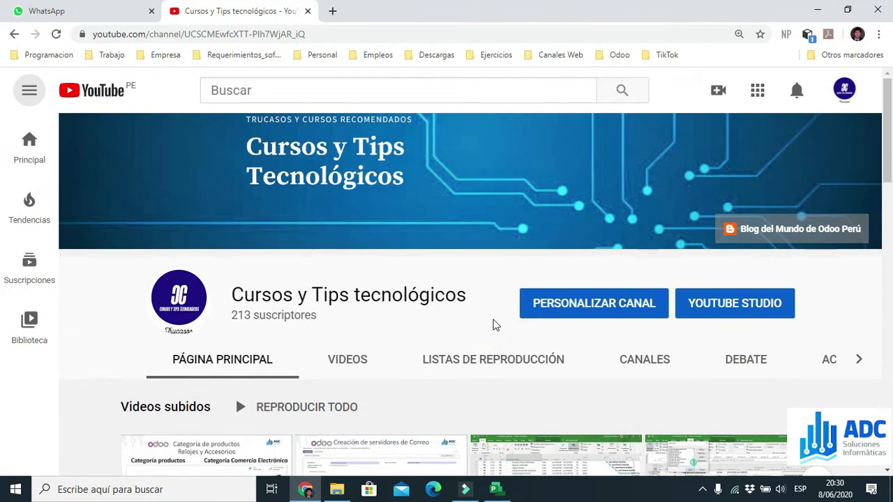
scroll(494, 325, down, 3)
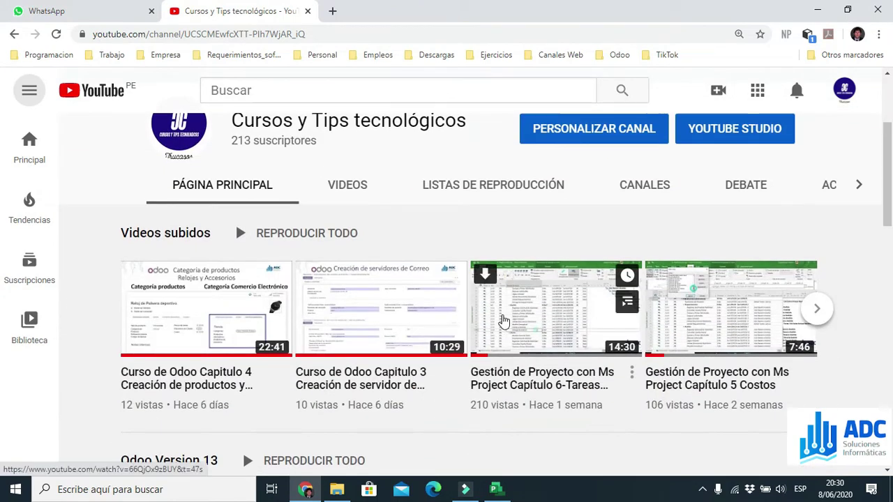
scroll(503, 321, down, 3)
scroll(504, 321, up, 6)
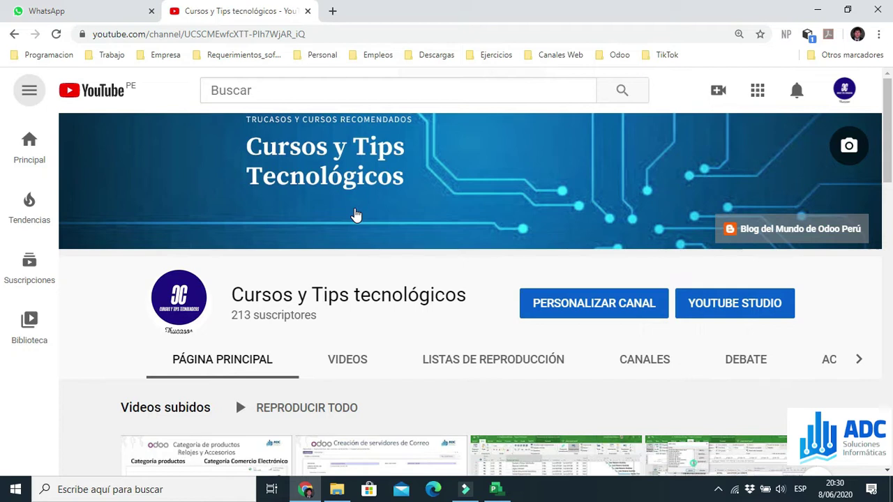
Switch to Microsoft Project and widen the task table of the tracking Gantt past the Duración column
click(496, 491)
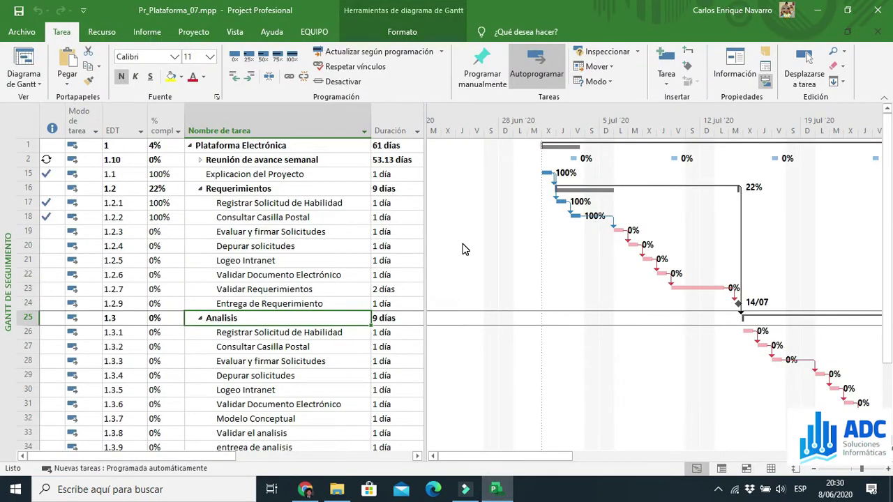
drag(424, 212, 454, 213)
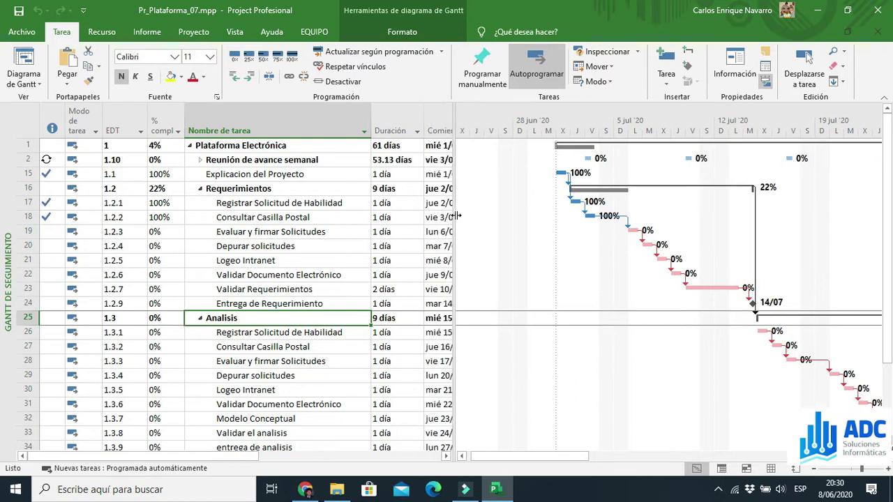
click(28, 76)
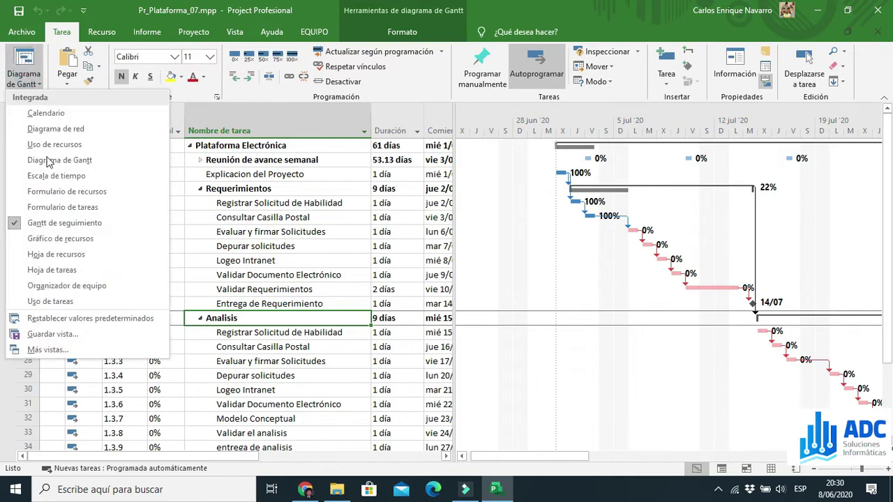
click(303, 221)
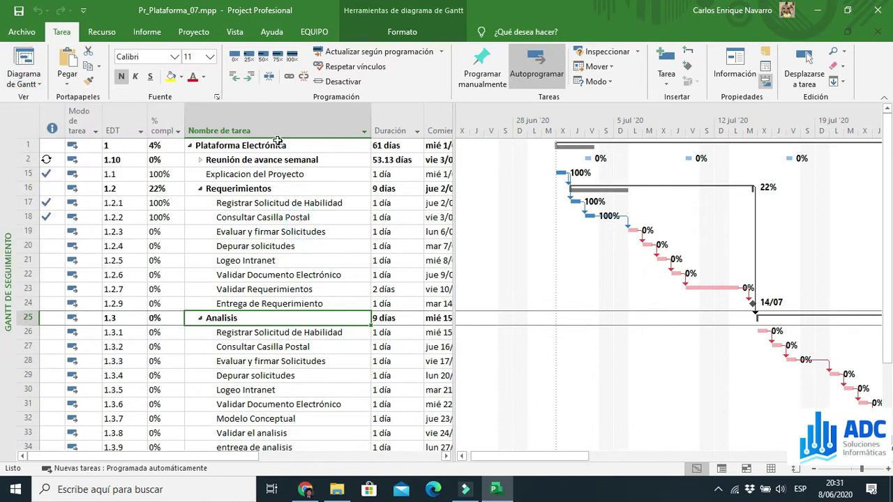
Set the baseline "Línea base" for the complete project
click(201, 35)
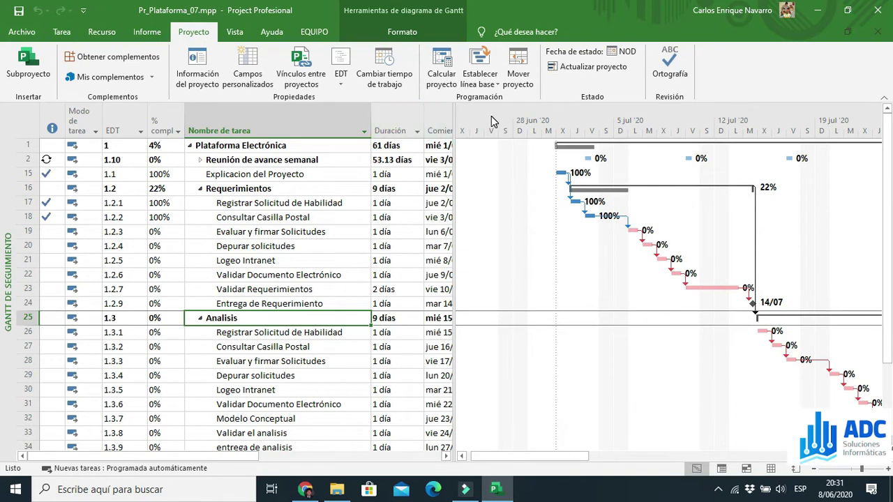
click(477, 74)
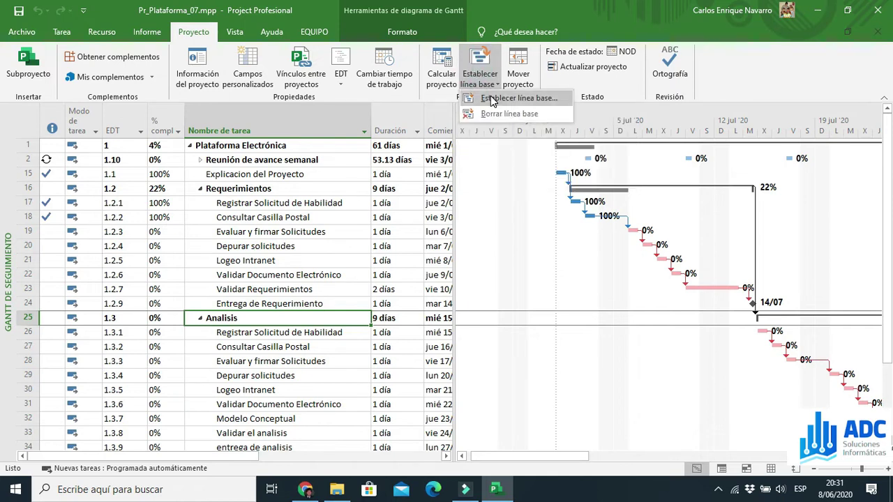
click(491, 99)
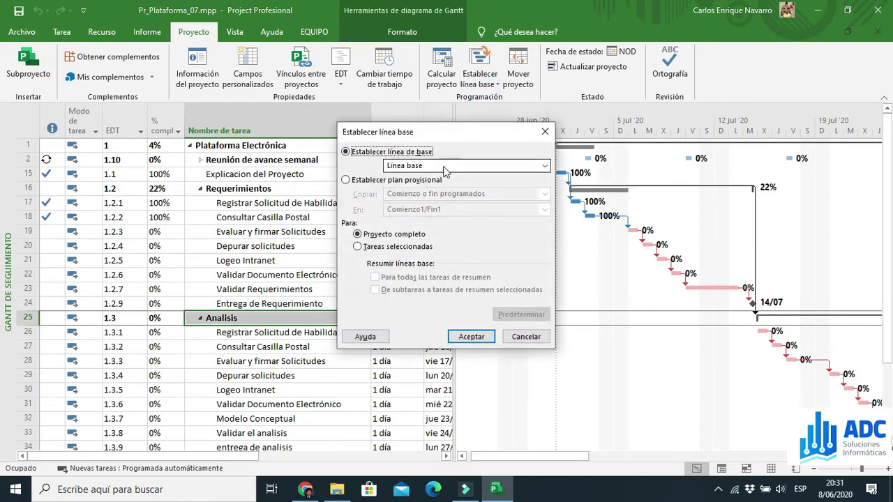
click(476, 340)
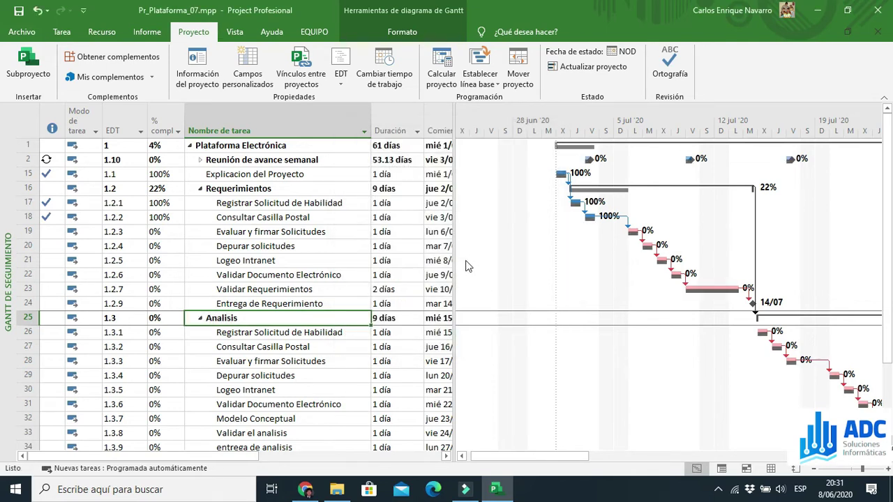
Widen the task table through the Fin column and set the duration of Evaluar y firmar Solicitudes under Requerimientos to 3 days
drag(453, 219, 551, 220)
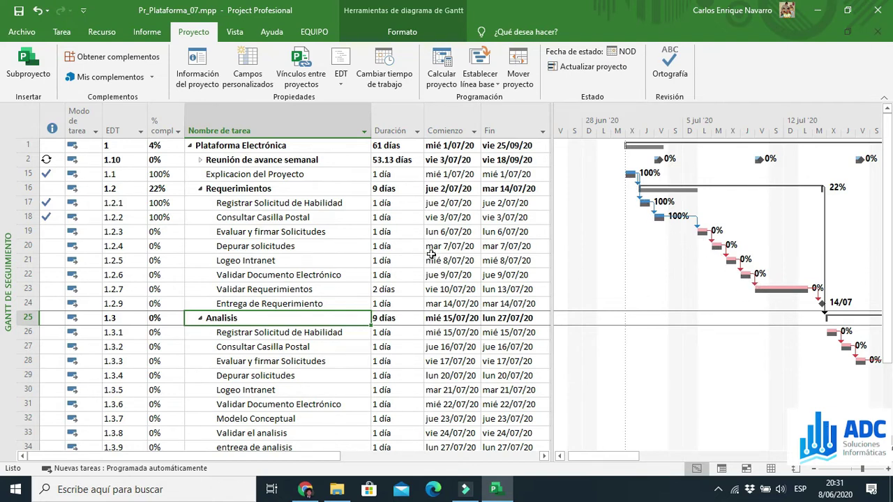
click(403, 234)
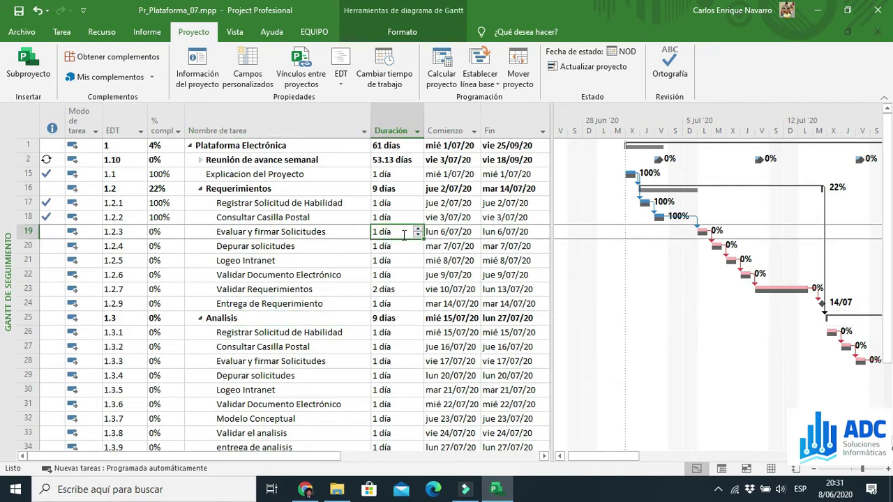
click(417, 229)
click(417, 229)
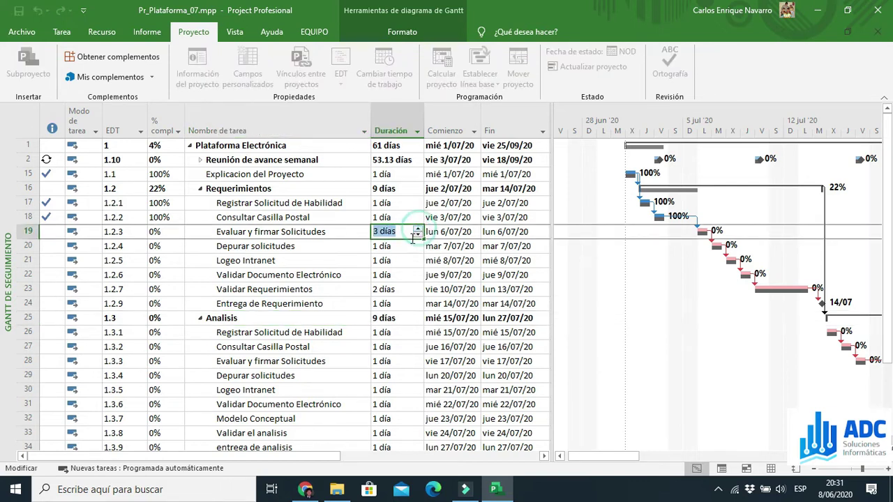
Set the durations of Depurar solicitudes, Logeo Intranet and Validar Documento Electrónico under Requerimientos to 2 days each
click(406, 247)
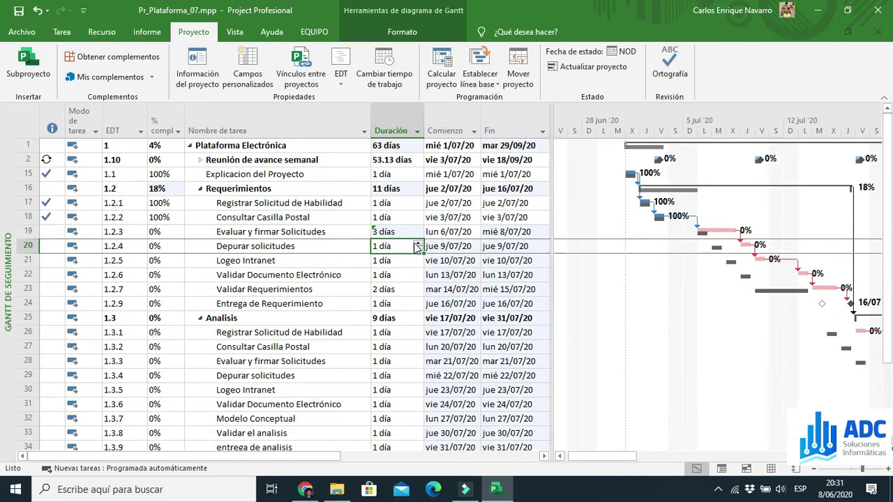
click(416, 244)
click(409, 260)
click(417, 256)
click(412, 276)
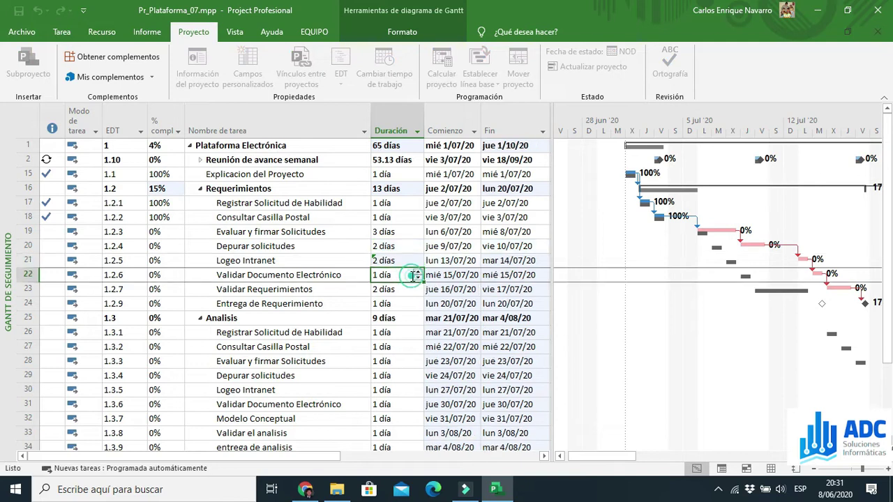
click(417, 272)
click(408, 295)
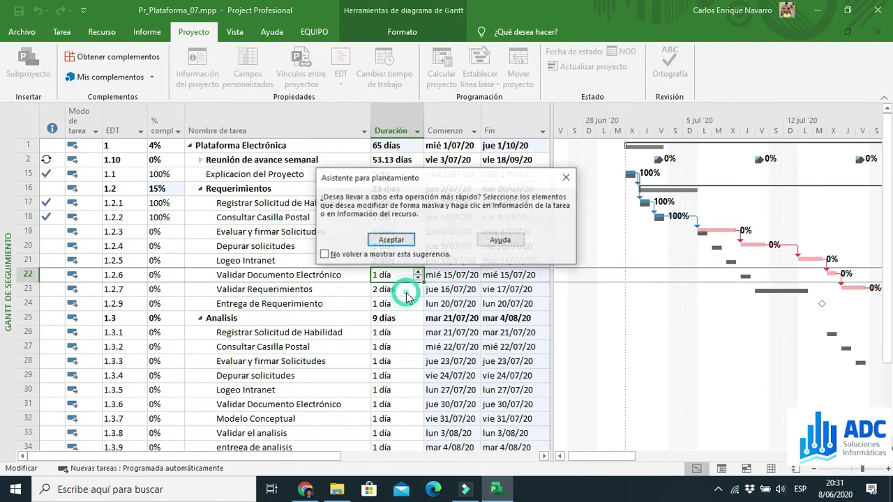
click(391, 240)
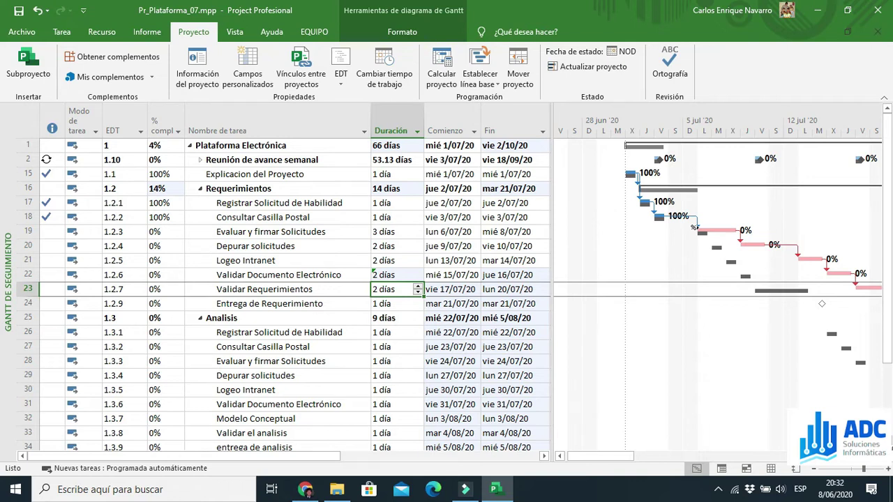
Insert the "Duración de línea base" column before the Duración column
click(384, 118)
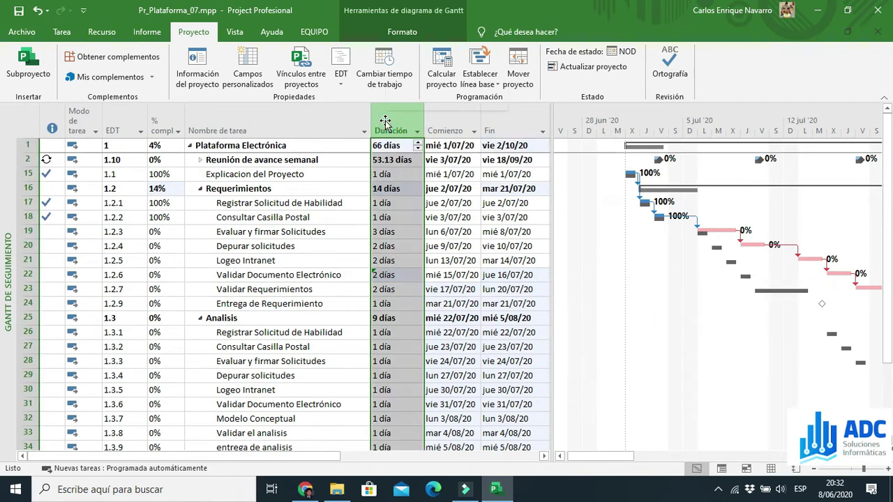
right_click(386, 120)
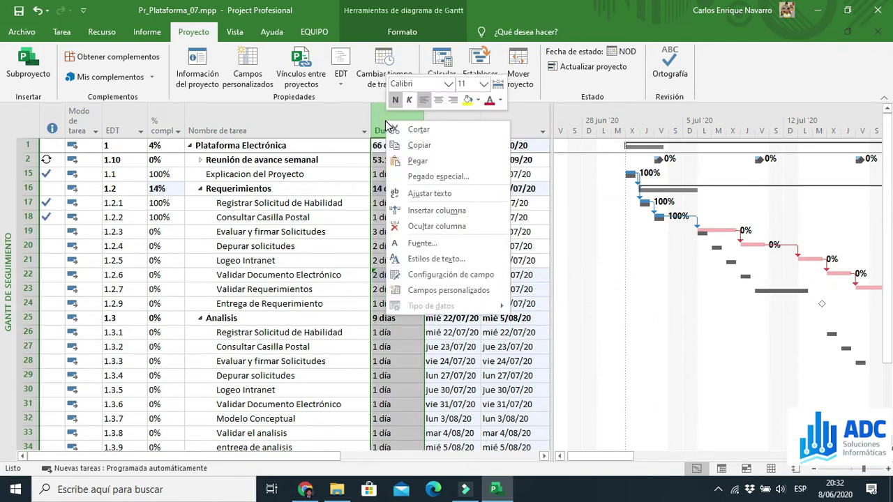
click(469, 213)
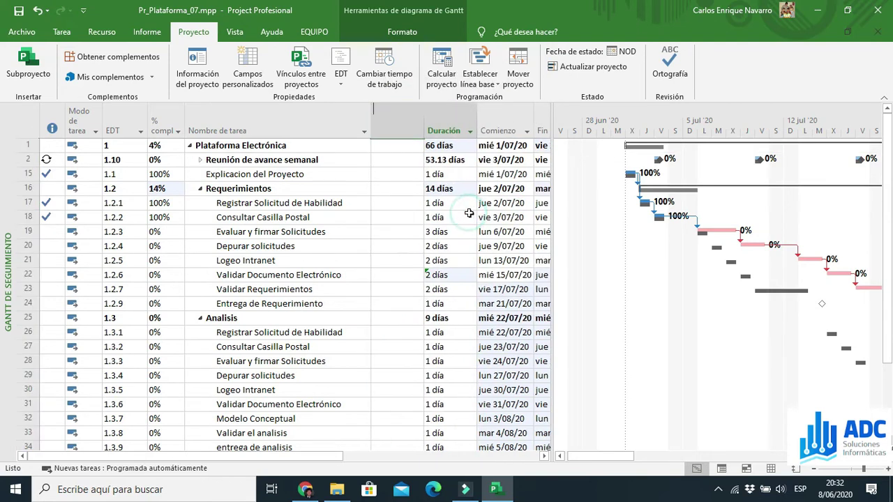
scroll(470, 218, down, 3)
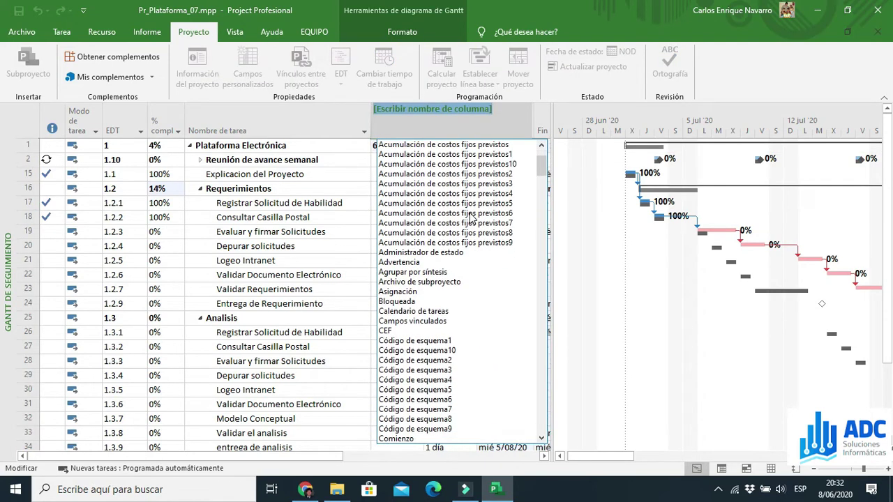
text(d)
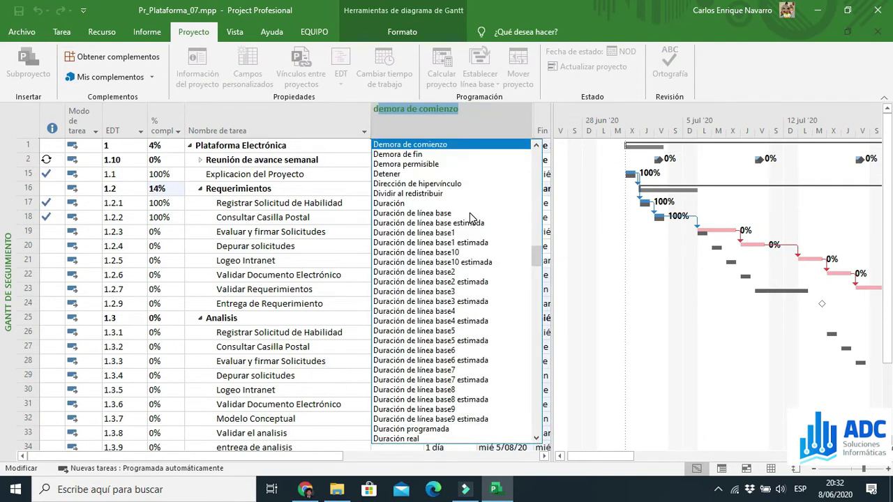
text(uración)
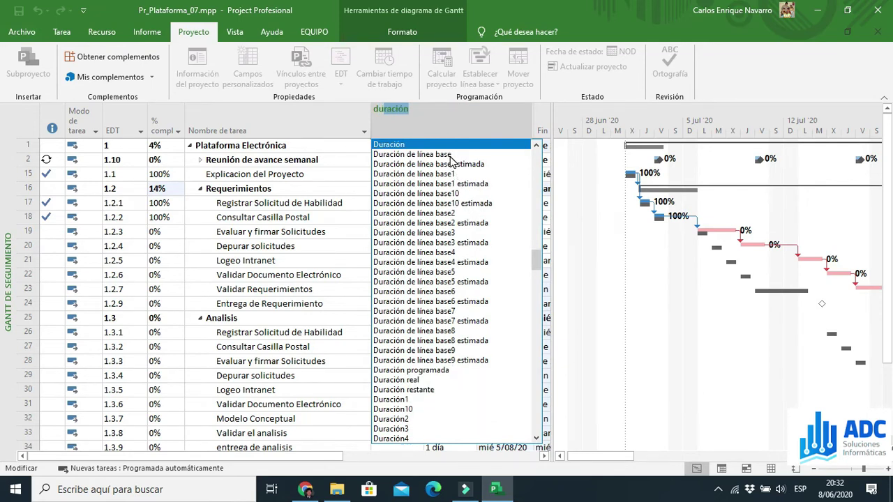
click(450, 155)
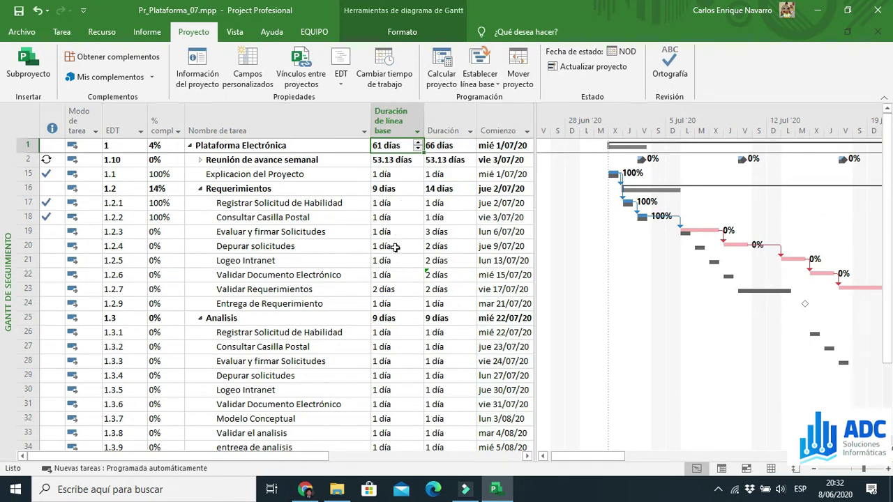
Widen the task table through the resource names column and insert the "Comienzo previsto" column before Duración
mouse_move(454, 276)
drag(536, 246, 675, 250)
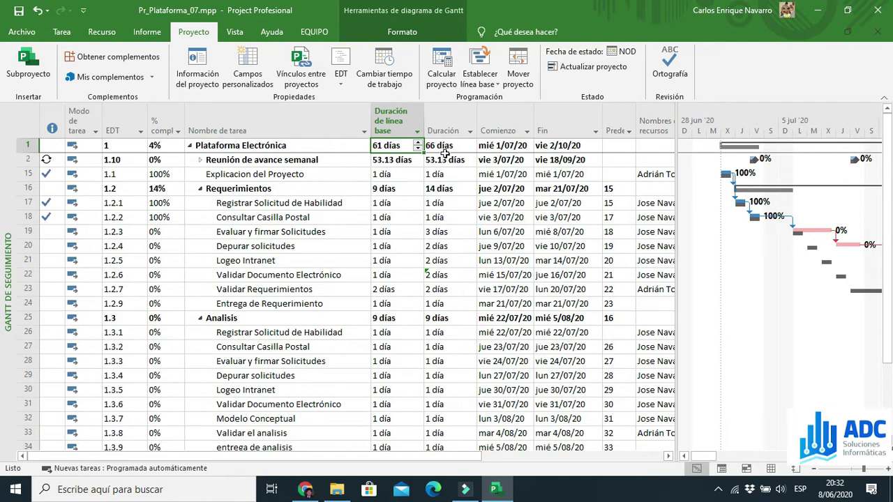
right_click(438, 112)
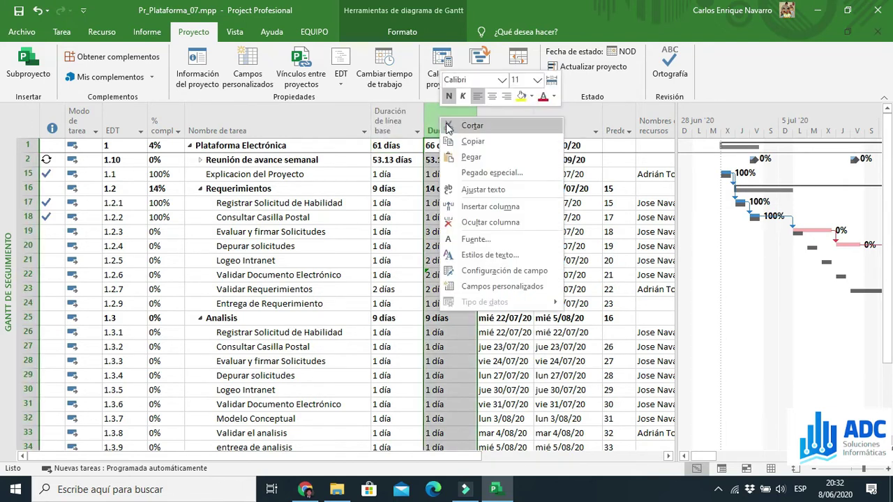
click(514, 206)
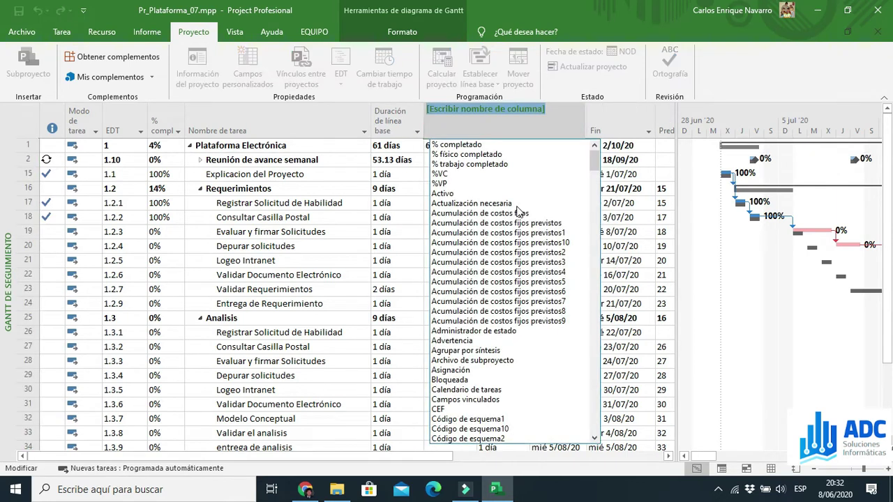
text(c)
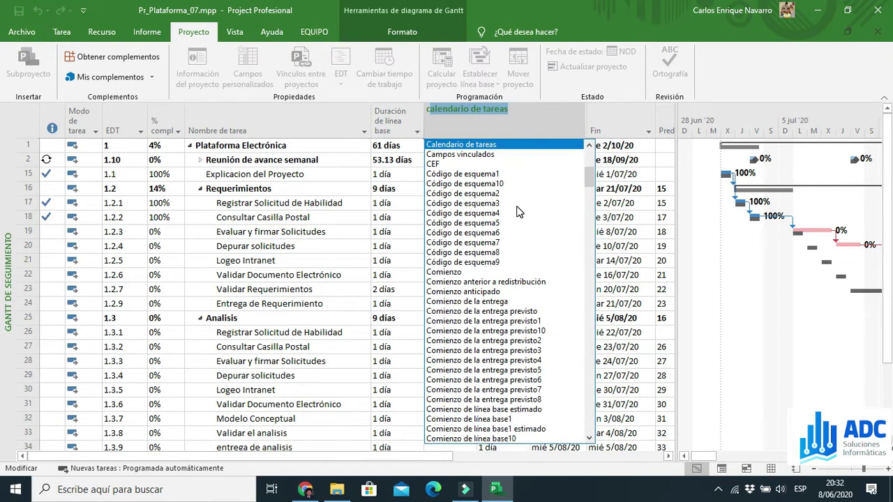
text(omienzo)
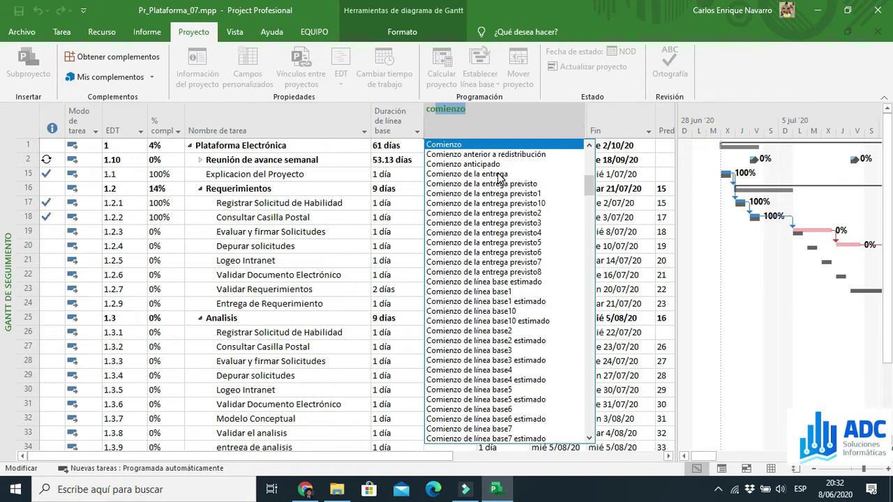
scroll(499, 180, down, 5)
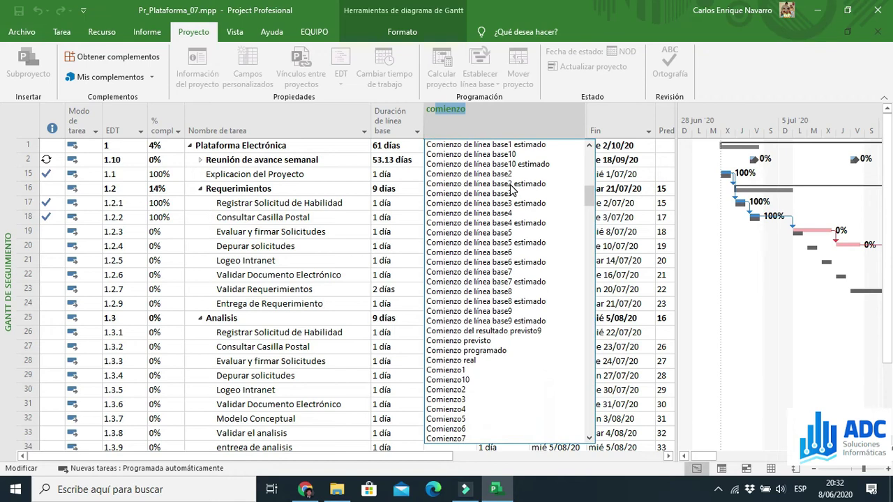
scroll(512, 189, down, 2)
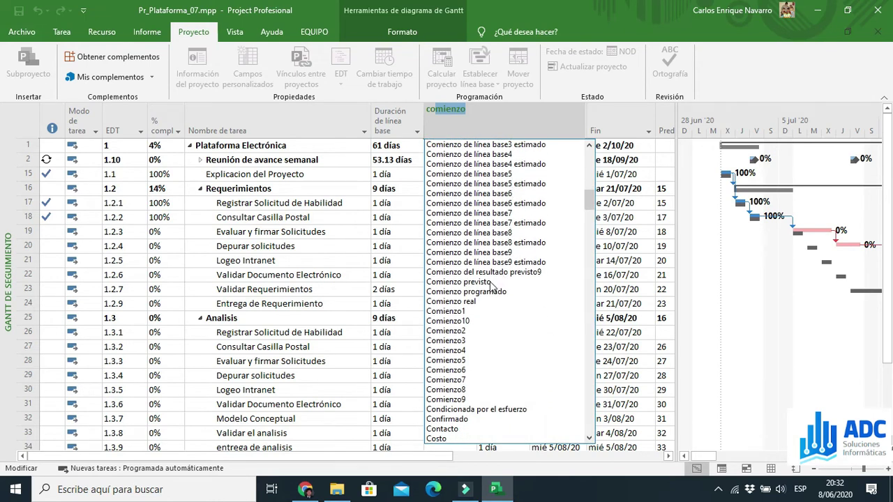
click(492, 282)
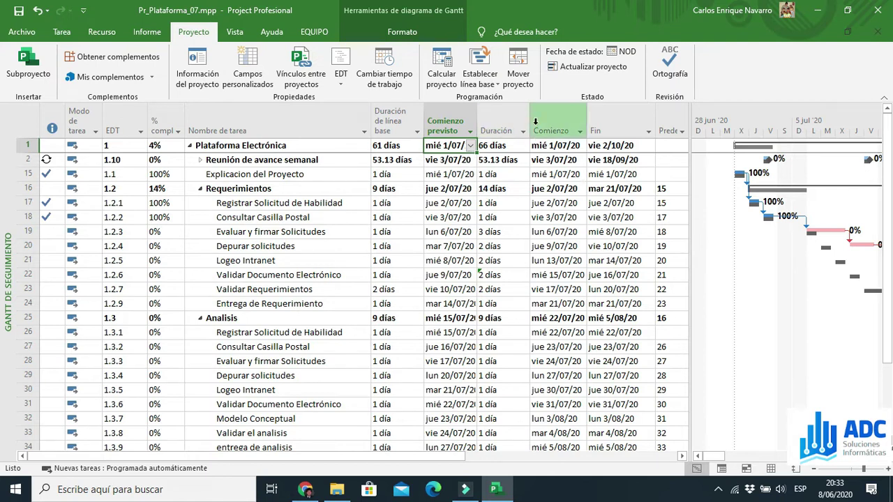
Insert the "Fin de línea base" column before Duración, widen it to show full dates, and extend the task table to the resource names column
right_click(498, 120)
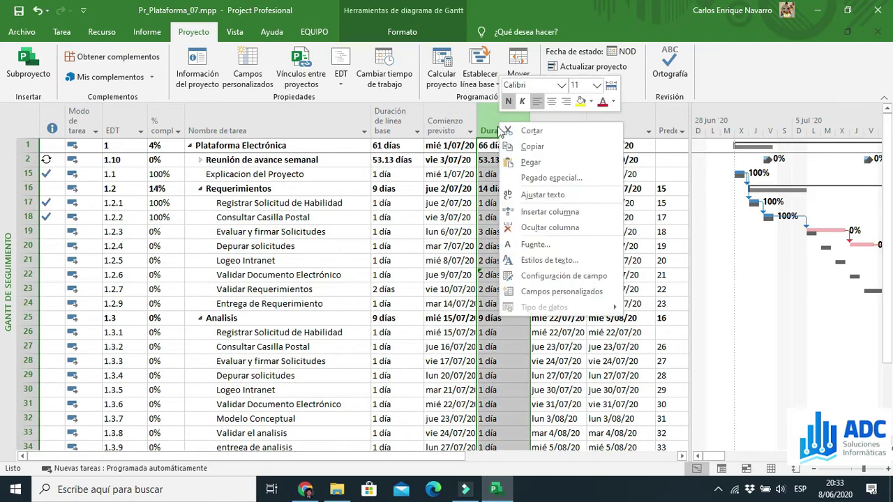
click(552, 209)
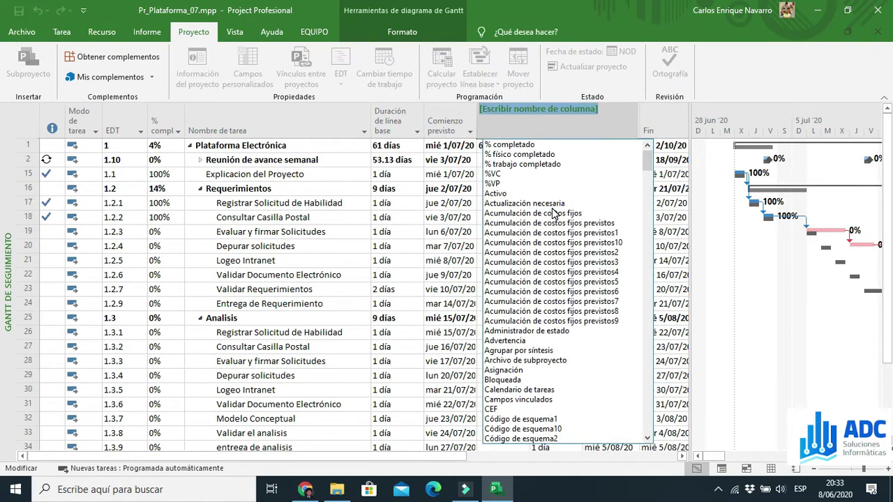
text(fin)
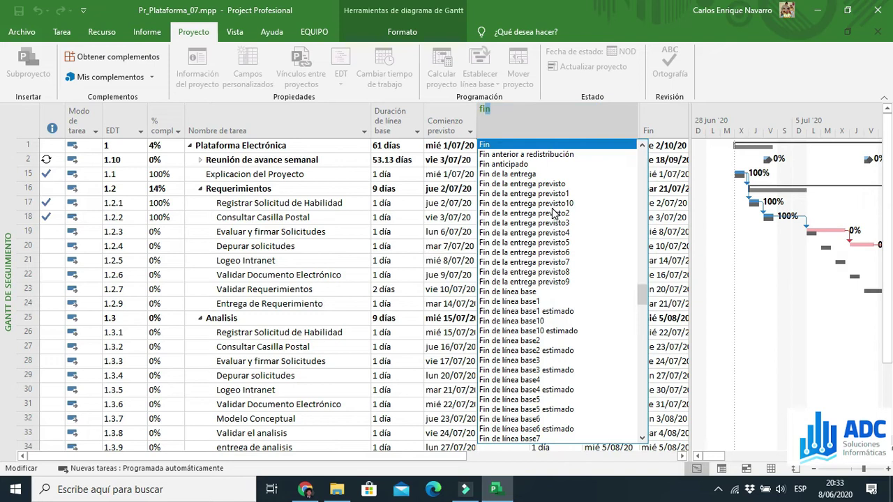
click(524, 293)
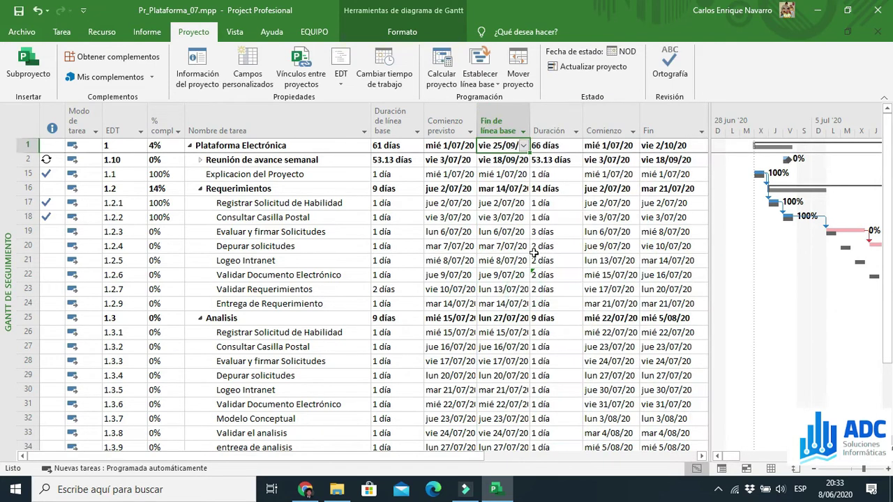
drag(530, 127, 550, 127)
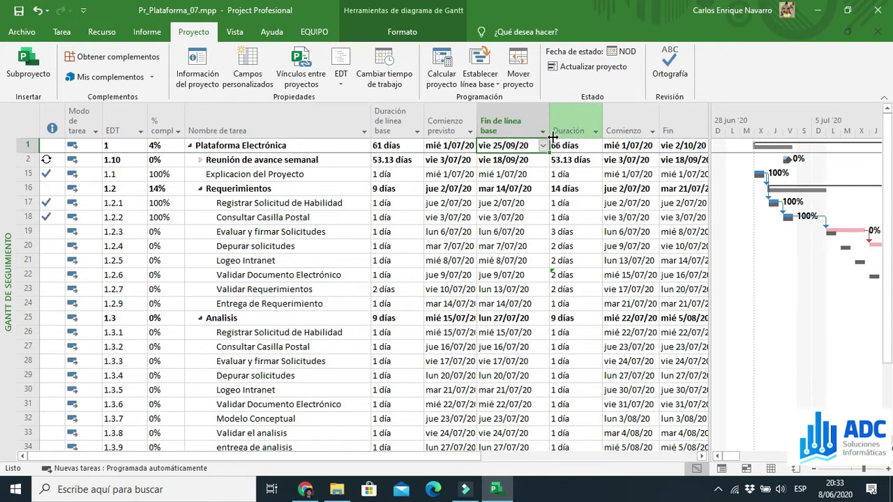
drag(709, 189, 792, 203)
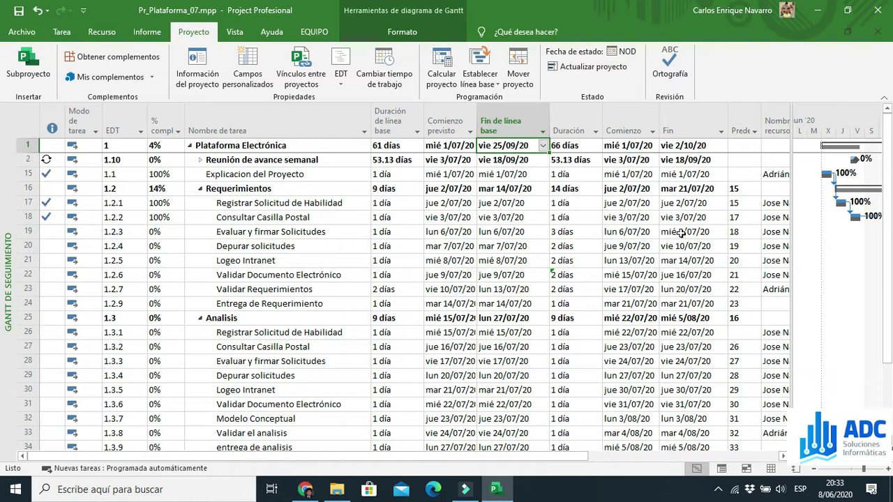
Under Requerimientos, set the duration of Entrega de Requerimiento to 2 days and of Validar Requerimientos to 3 days
click(595, 261)
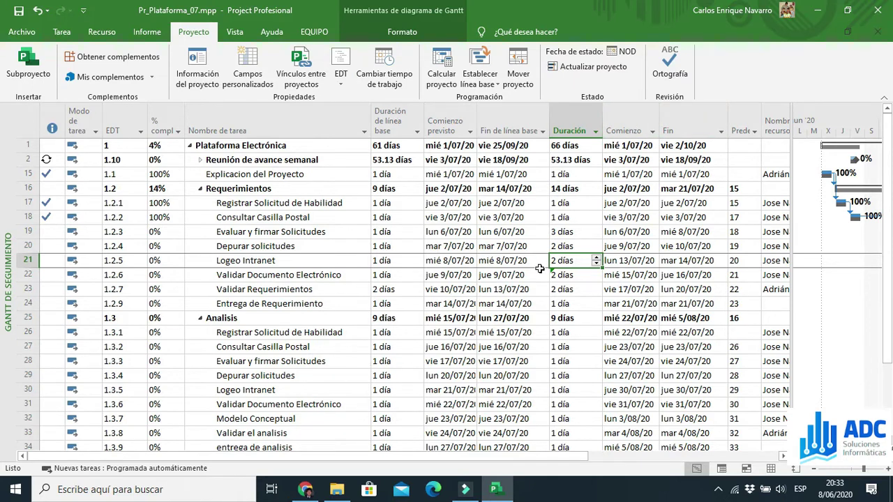
click(579, 304)
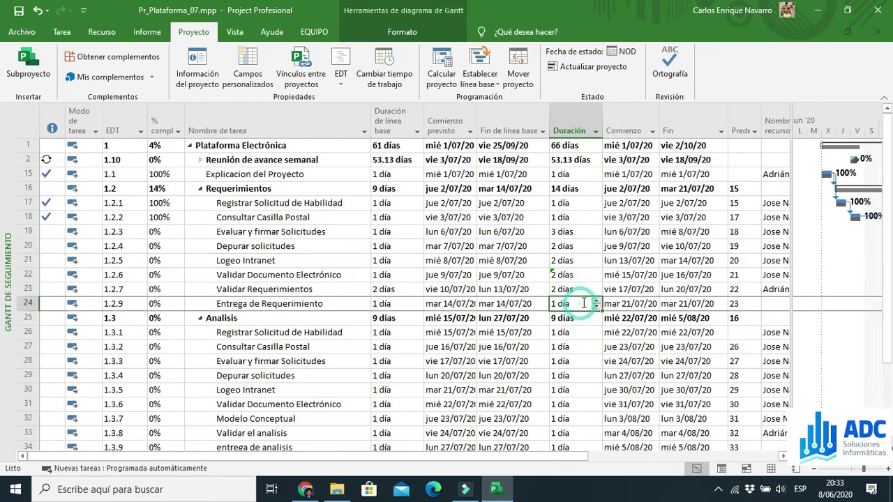
click(596, 301)
click(589, 289)
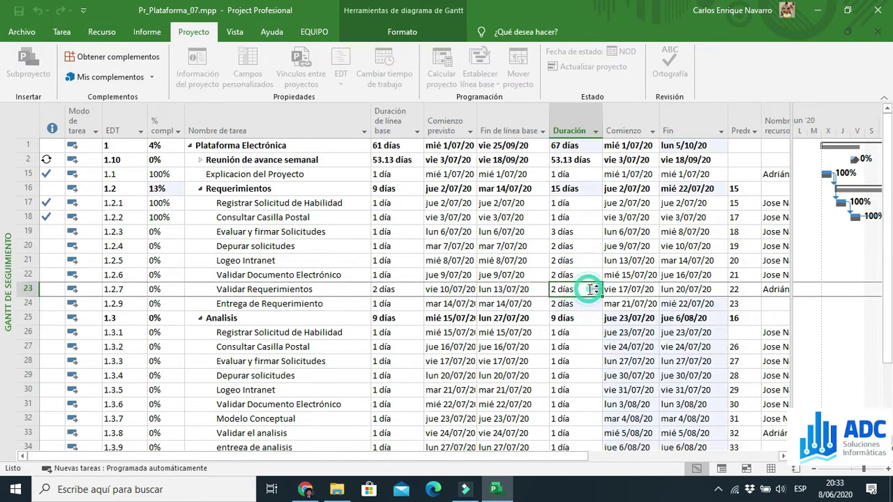
click(596, 286)
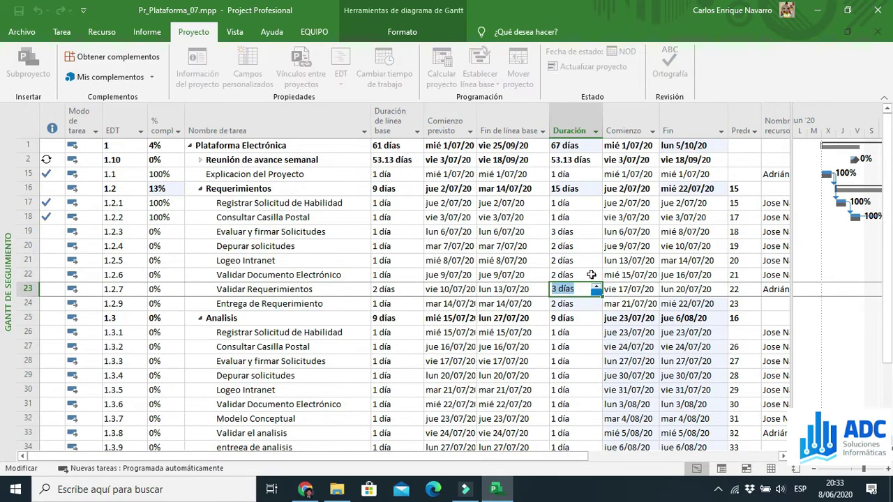
click(591, 276)
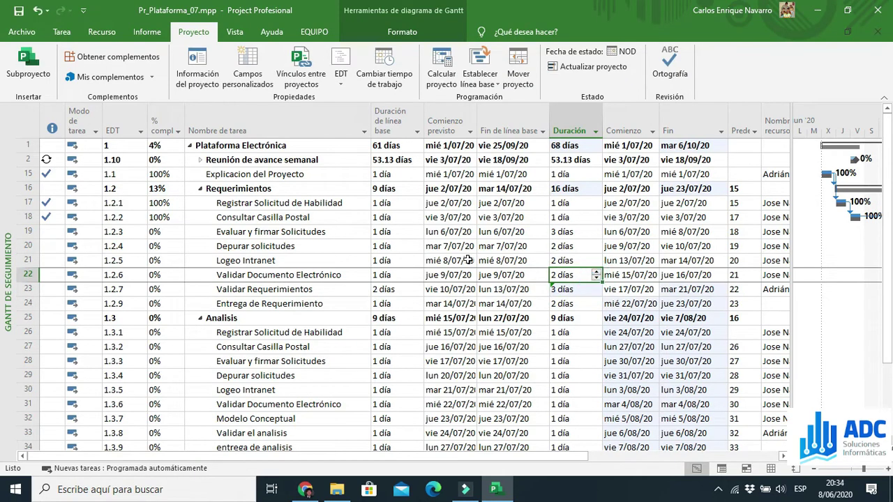
Compare the baseline durations and dates with the current ones across all project phases down to Despliegue
scroll(515, 268, down, 5)
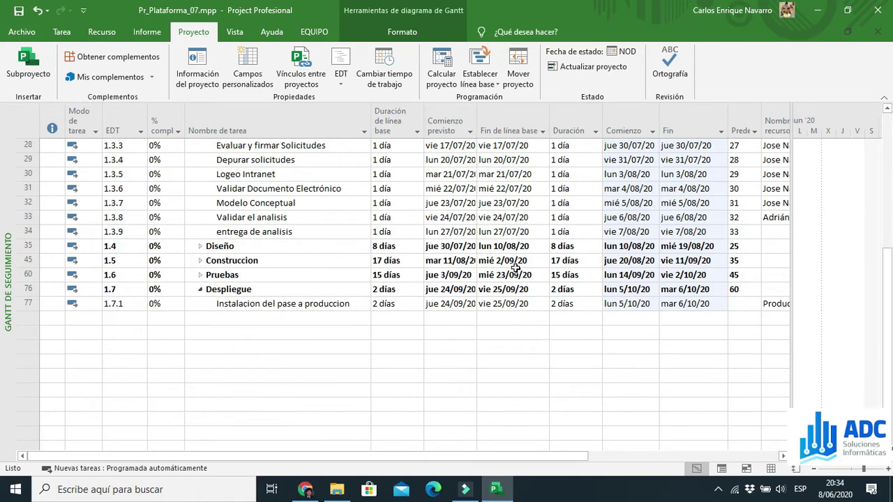
scroll(514, 268, up, 5)
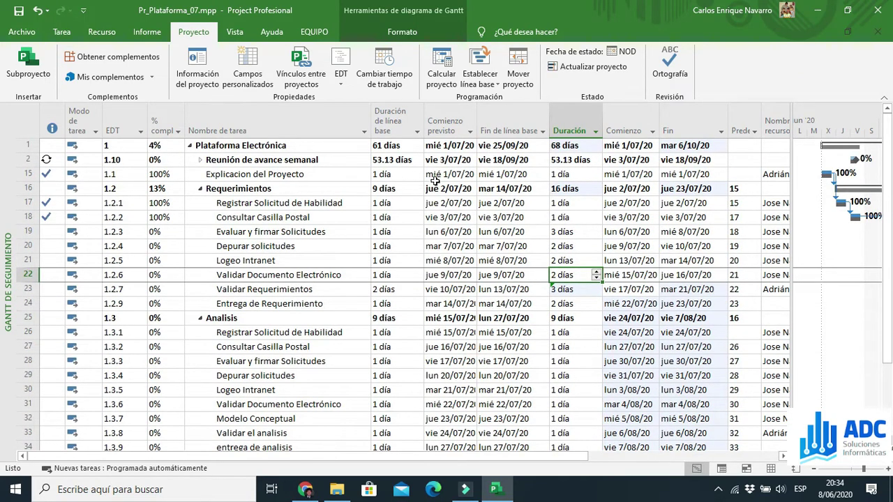
click(595, 245)
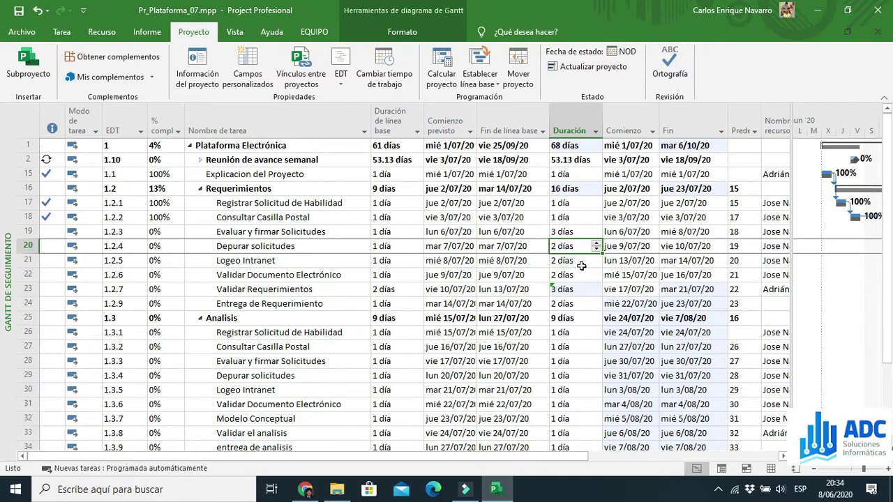
scroll(581, 266, down, 5)
scroll(585, 266, up, 5)
click(577, 231)
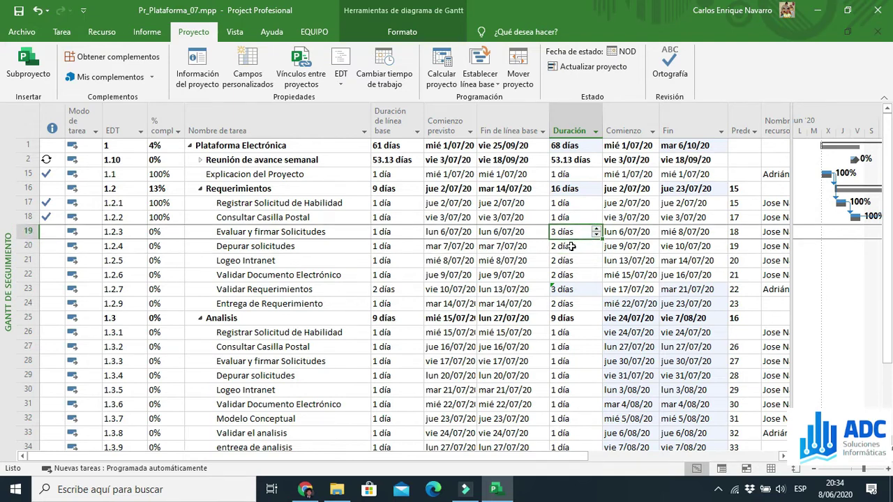
scroll(571, 247, down, 4)
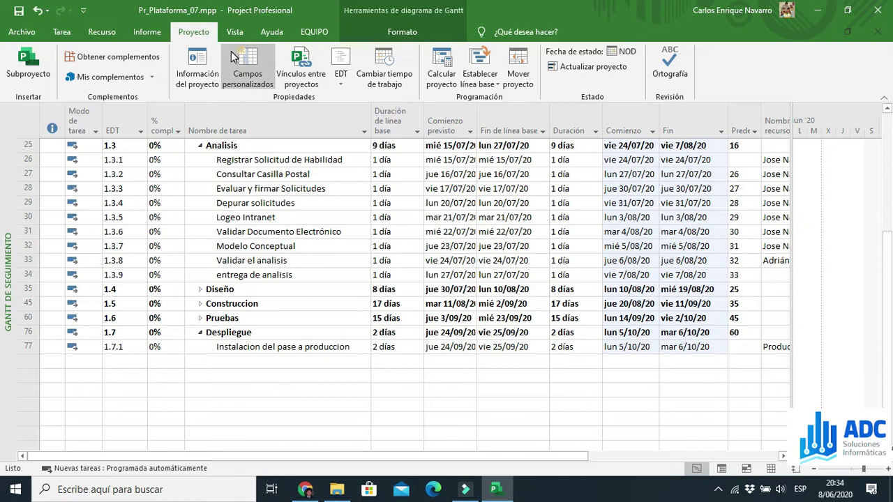
Try to insert Cronograma_Compras.mpp from D:\Data\Canal_youtube\Videos\PIT\Project as a linked subproject above Evaluar y firmar Solicitudes under Requerimientos
click(23, 76)
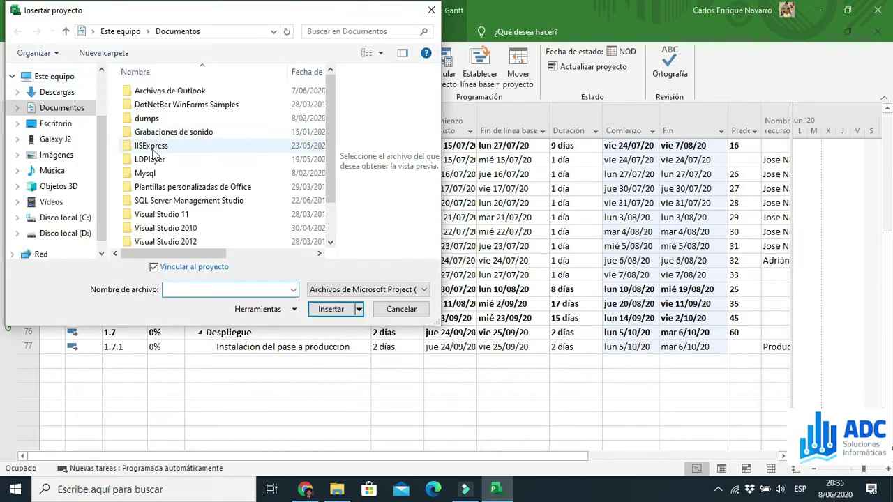
click(63, 233)
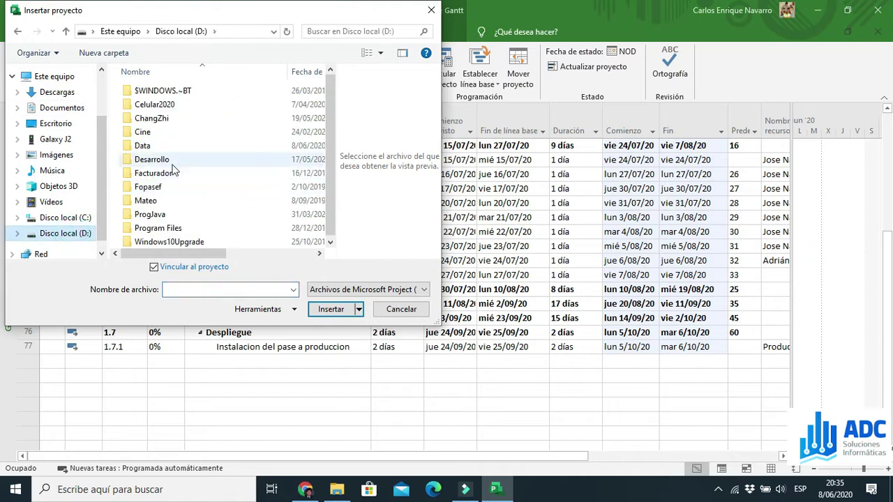
double_click(159, 148)
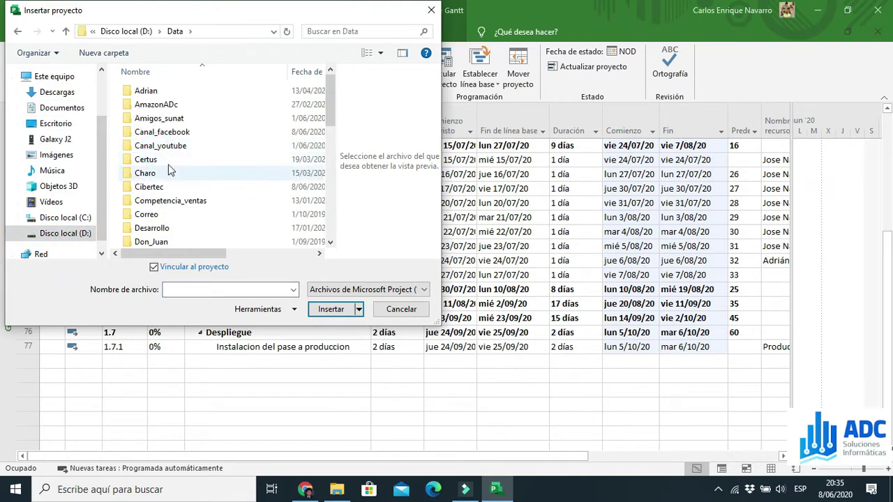
double_click(172, 148)
double_click(211, 111)
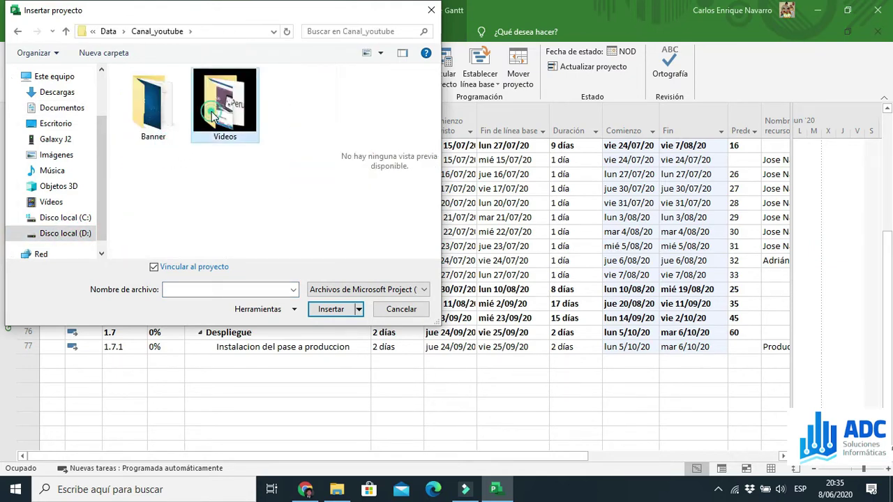
double_click(157, 103)
click(151, 97)
double_click(151, 96)
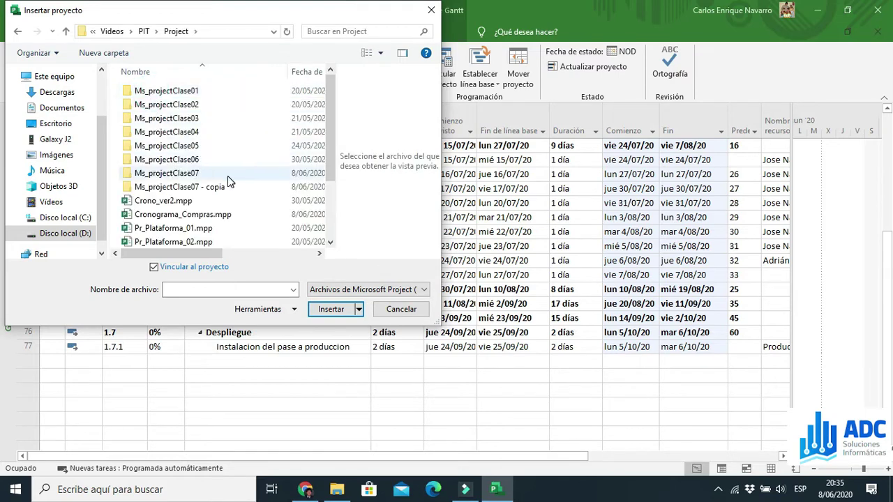
click(223, 214)
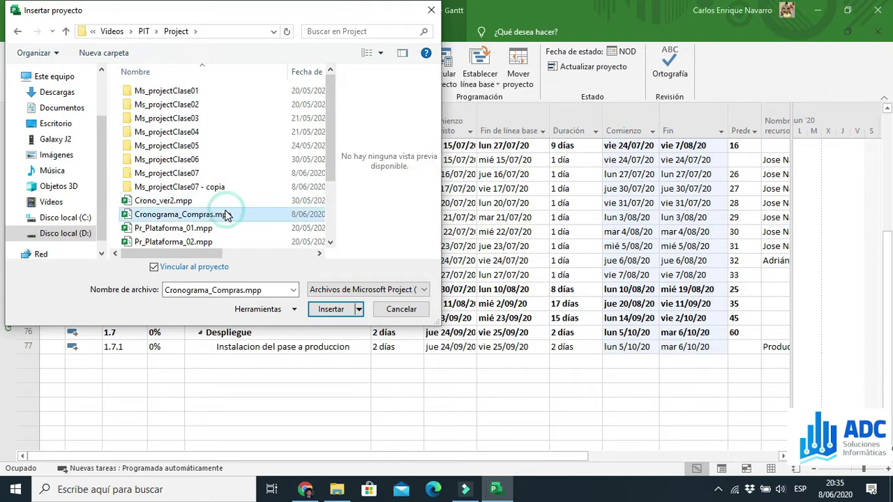
click(330, 309)
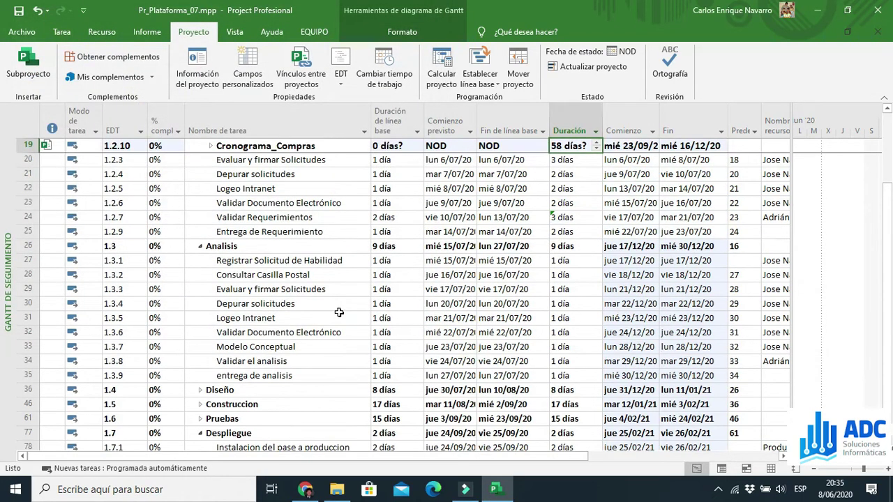
Undo the insertion of the Cronograma_Compras subproject within Requerimientos
scroll(340, 310, down, 2)
key(ctrl+z)
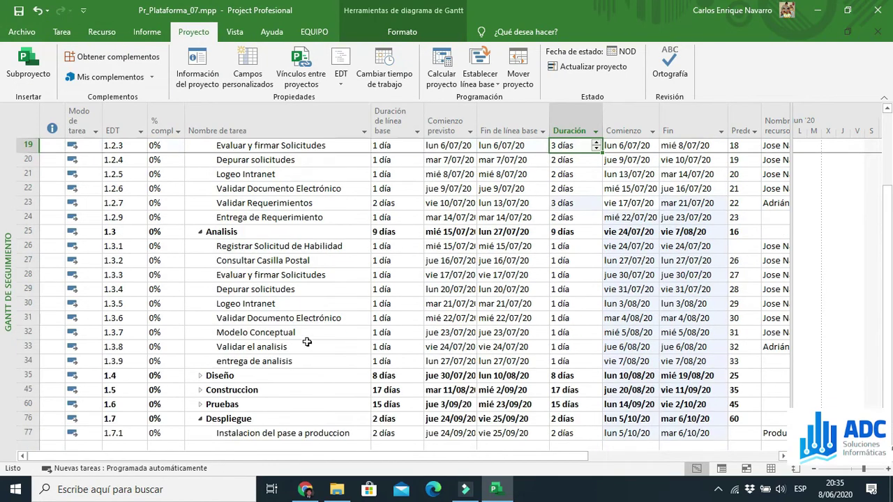
scroll(222, 269, up, 2)
scroll(222, 269, up, 1)
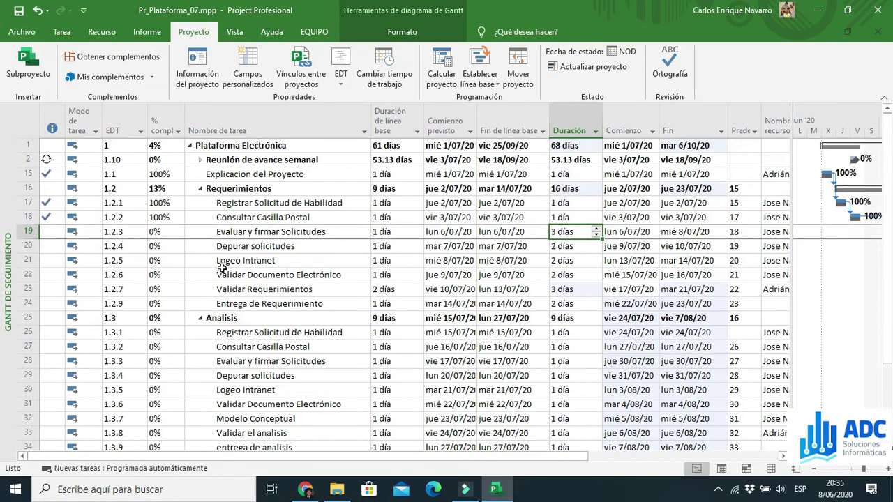
Collapse the Requerimientos and Analisis summary tasks, keeping Plataforma Electrónica expanded
click(189, 147)
click(189, 146)
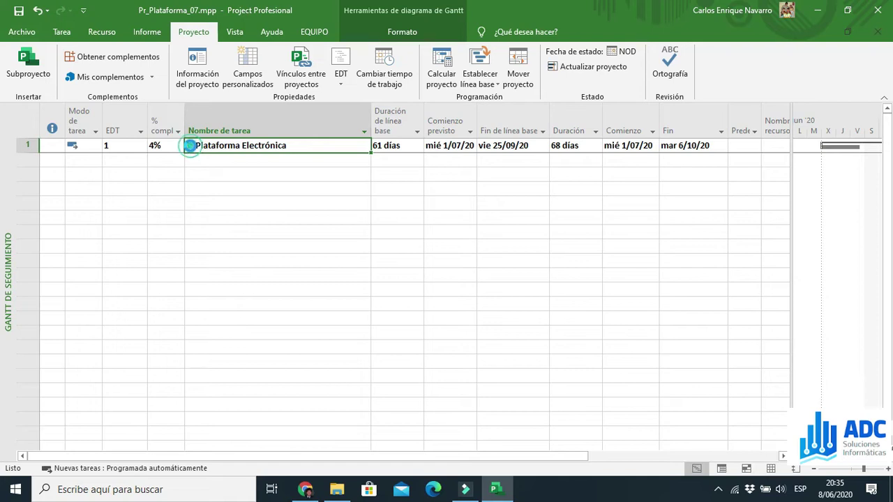
click(198, 188)
click(198, 189)
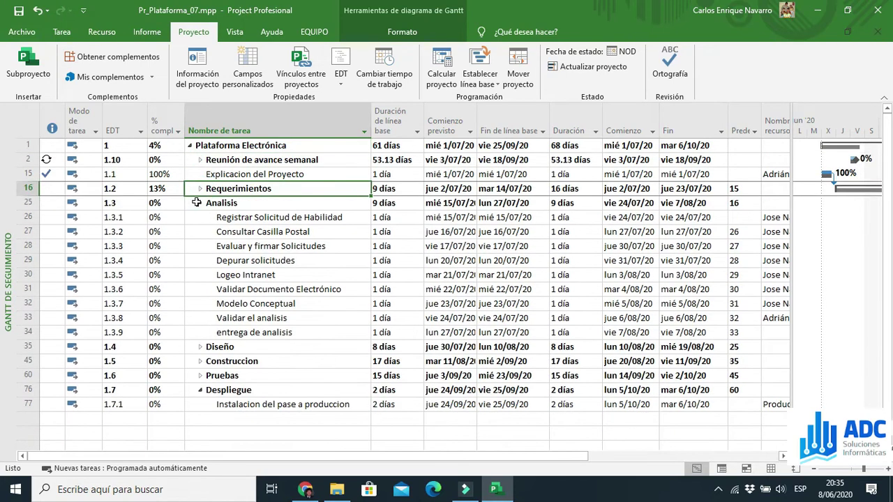
click(200, 203)
Insert Cronograma_Compras.mpp as a linked subproject in the first empty row below Instalacion del pase a produccion
click(83, 288)
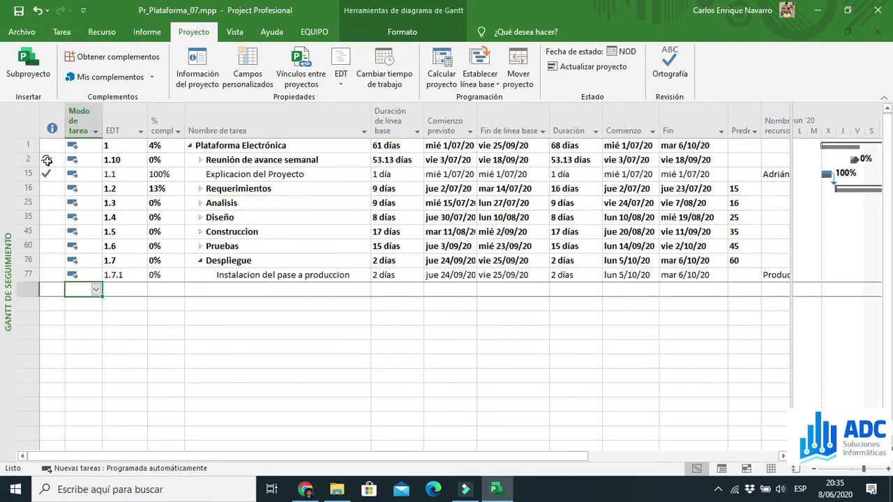
click(35, 77)
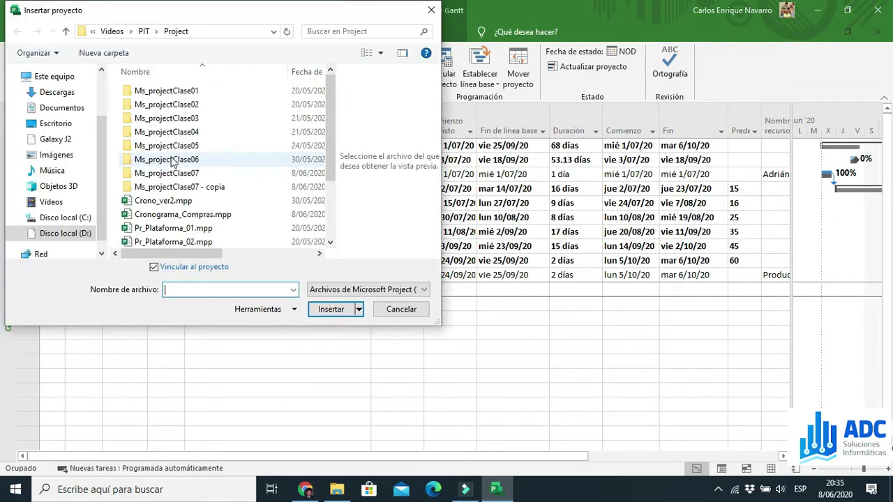
click(201, 215)
click(331, 309)
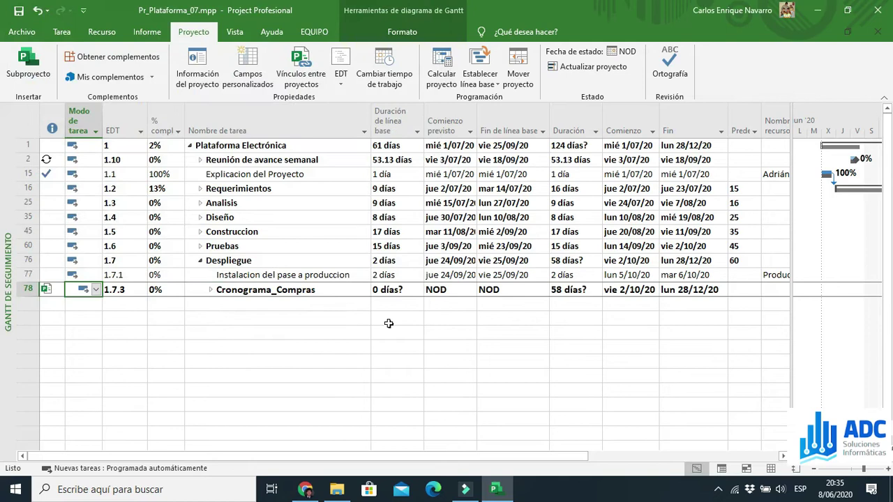
click(286, 343)
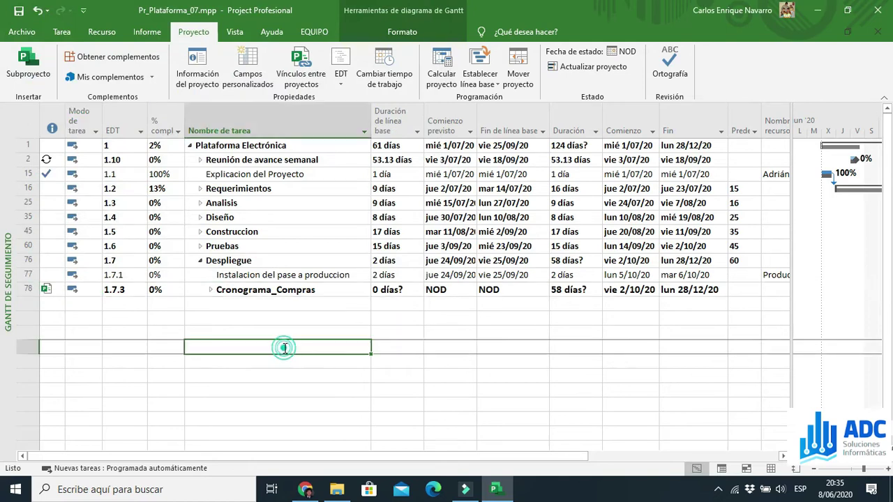
Expand the Cronograma_Compras subproject and outdent it one level so it sits at the same level as Despliegue
click(219, 291)
click(212, 292)
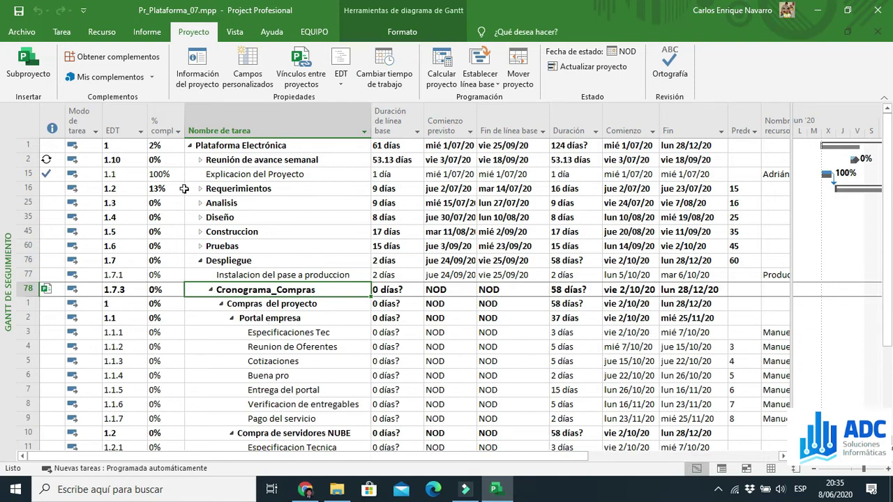
click(146, 31)
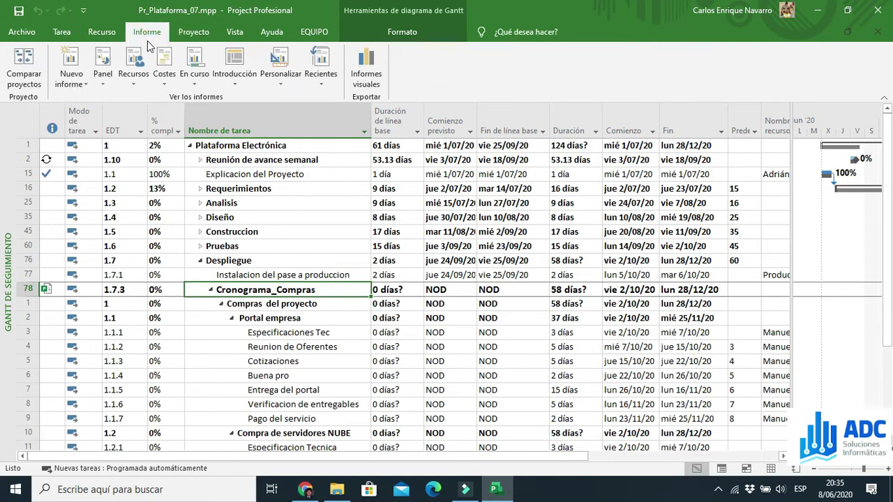
click(62, 35)
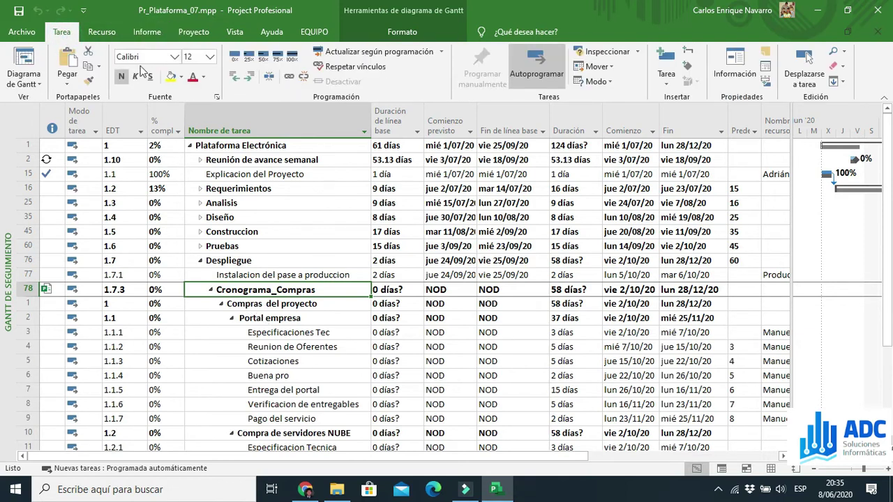
click(235, 78)
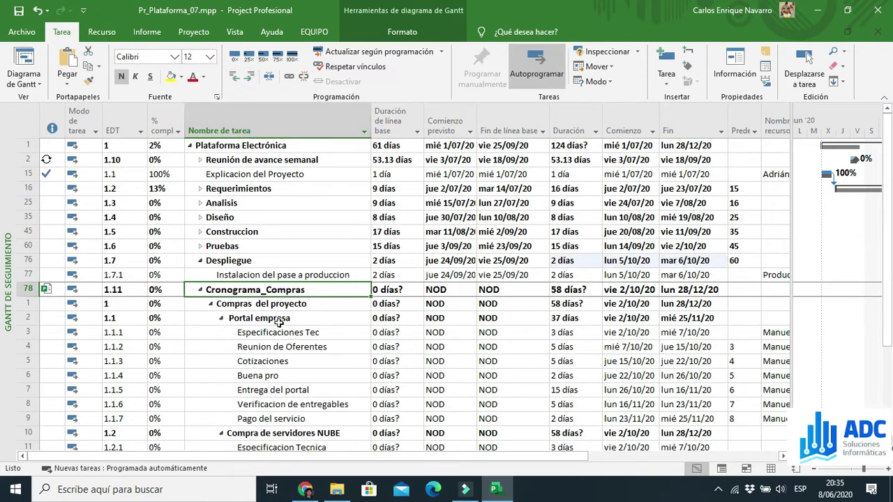
Locate Compra de servidores NUBE in the Cronograma_Compras subproject, then switch to File Explorer and open Cronograma_Compras.mpp from the Project folder
scroll(275, 322, down, 2)
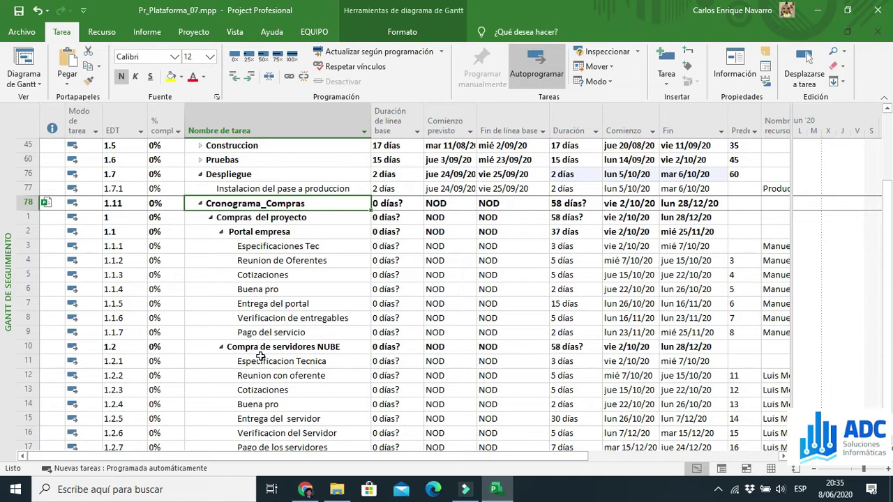
click(337, 347)
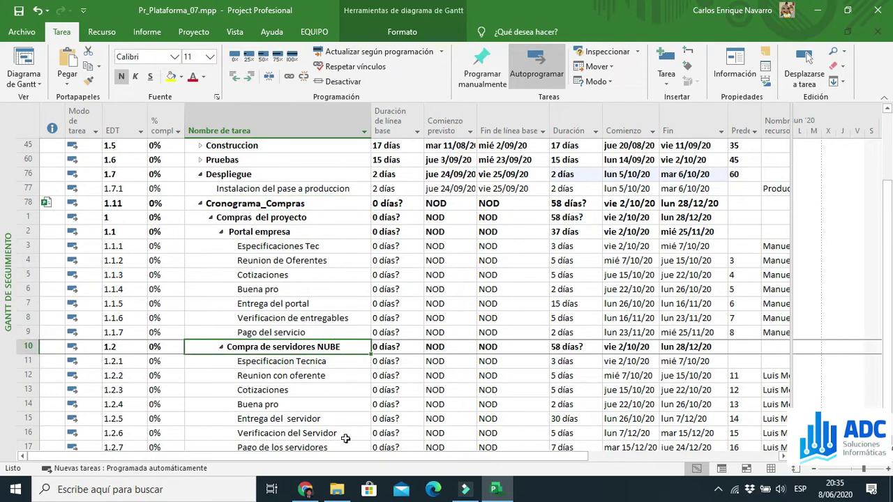
click(336, 490)
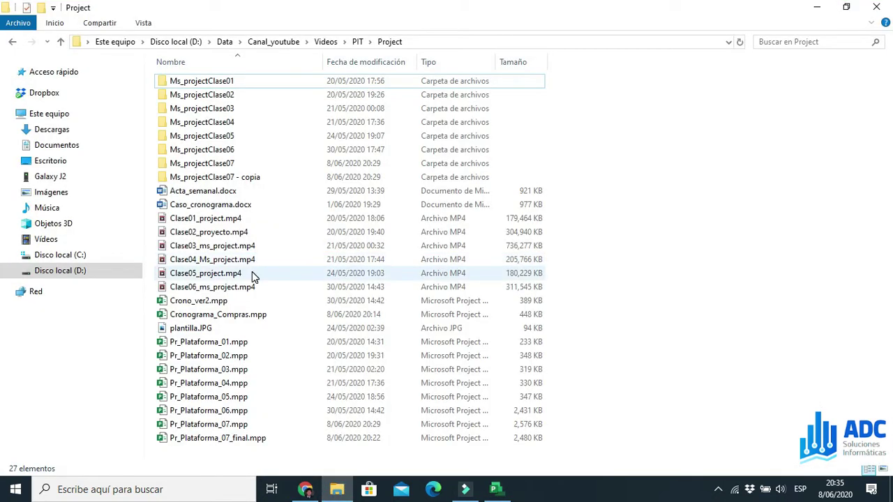
double_click(239, 315)
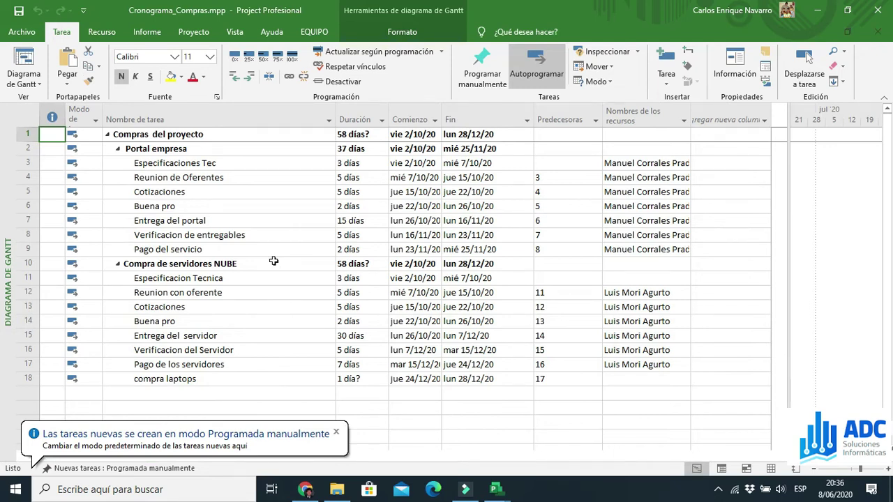
Rename the summary task Compra de servidores NUBE to "Compra de servidores on premise" and save the Cronograma_Compras file
click(274, 263)
click(274, 263)
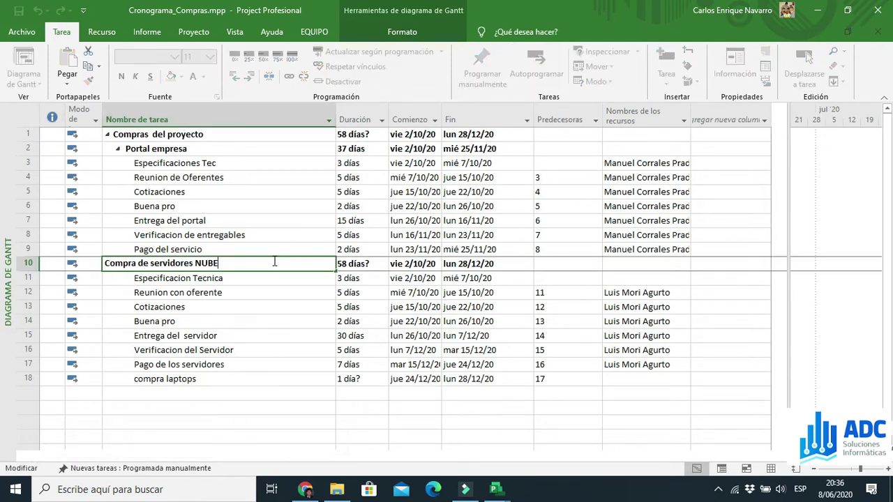
key(BackSpace)
key(BackSpace)
key(BackSpace)
key(BackSpace)
key(BackSpace)
text(on prem)
key(Return)
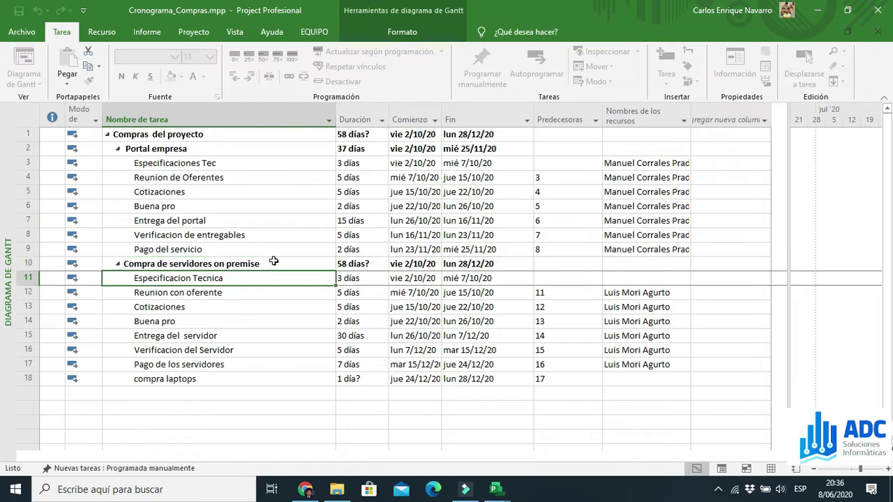
click(19, 10)
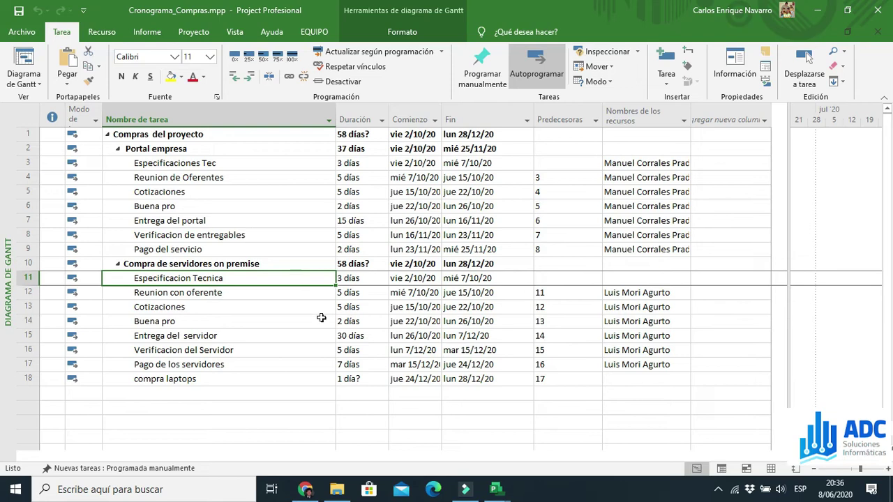
Switch to Pr_Plataforma_07.mpp and check the renamed server purchase task within the linked Cronograma_Compras subproject
click(495, 492)
click(459, 445)
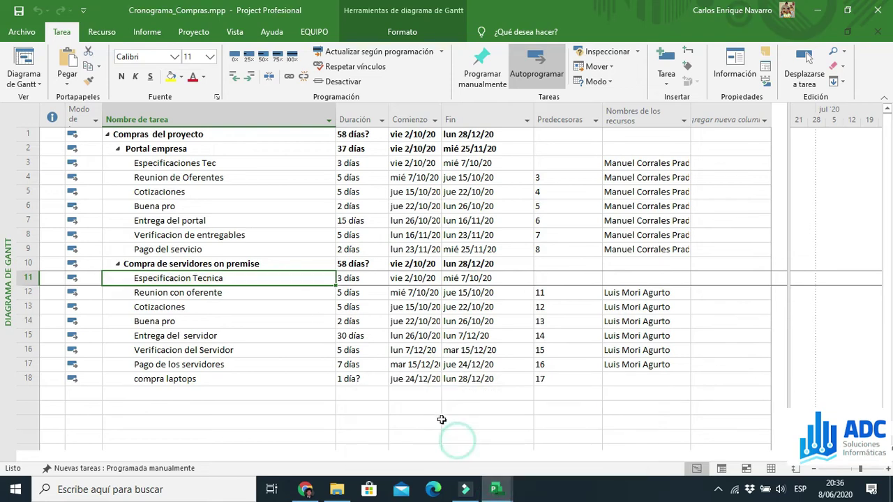
mouse_move(492, 489)
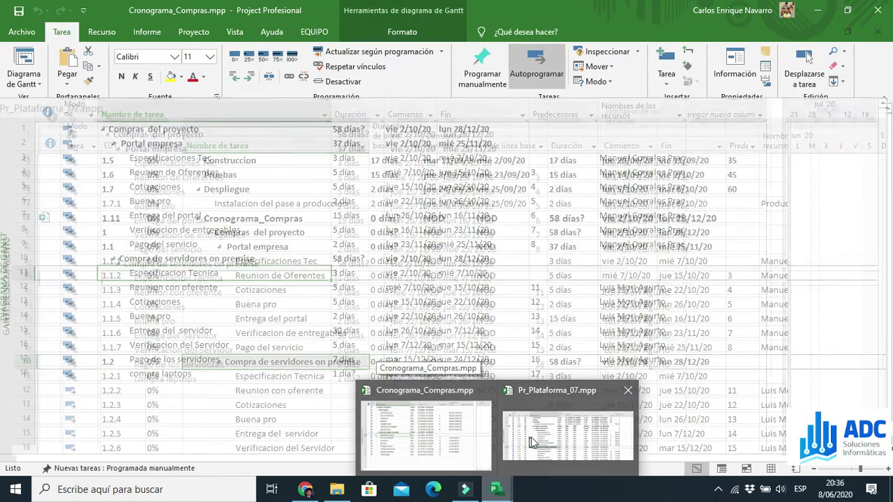
click(531, 437)
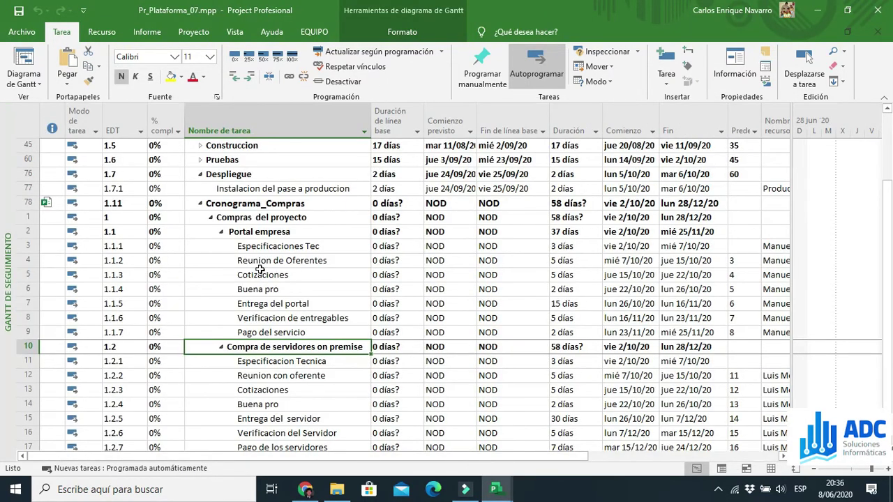
click(260, 274)
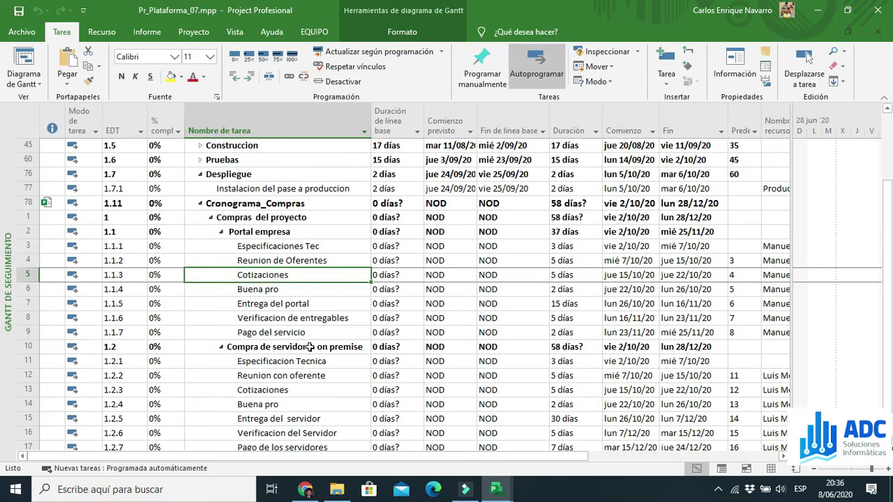
scroll(310, 346, up, 2)
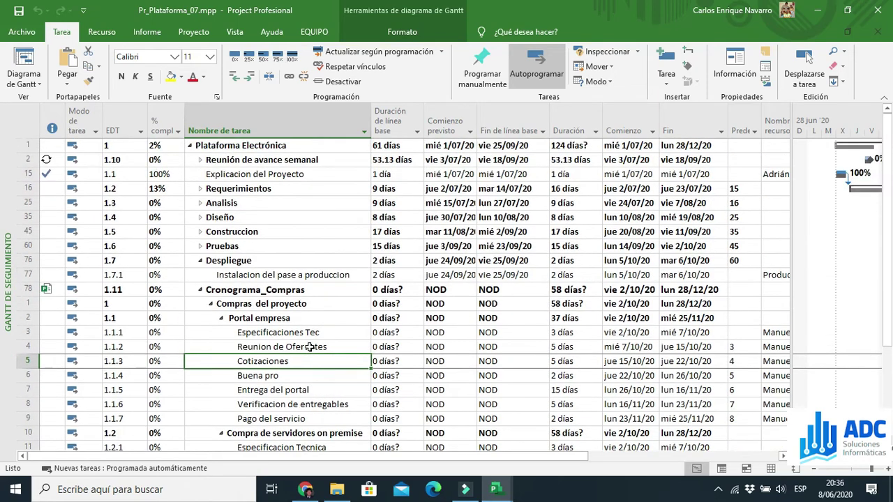
click(200, 289)
click(200, 289)
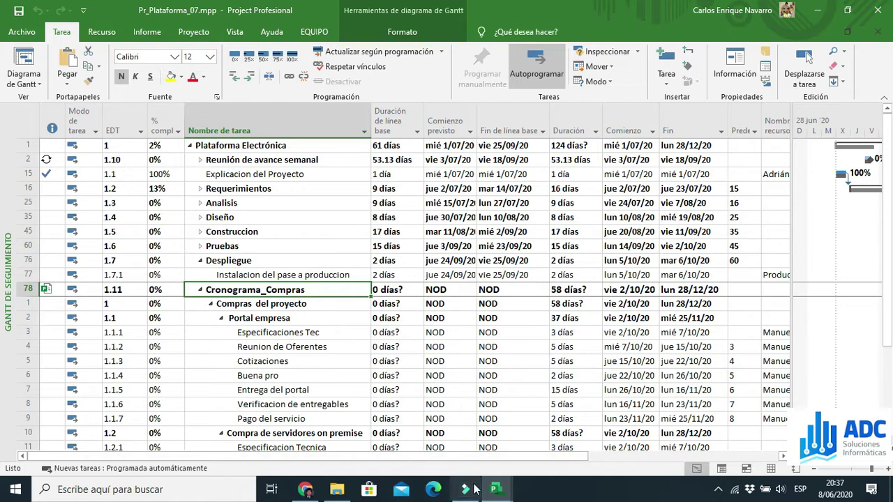
Switch to Cronograma_Compras.mpp and insert a task named "prueba de usuarios" directly above Pago del servicio in Portal empresa
mouse_move(495, 492)
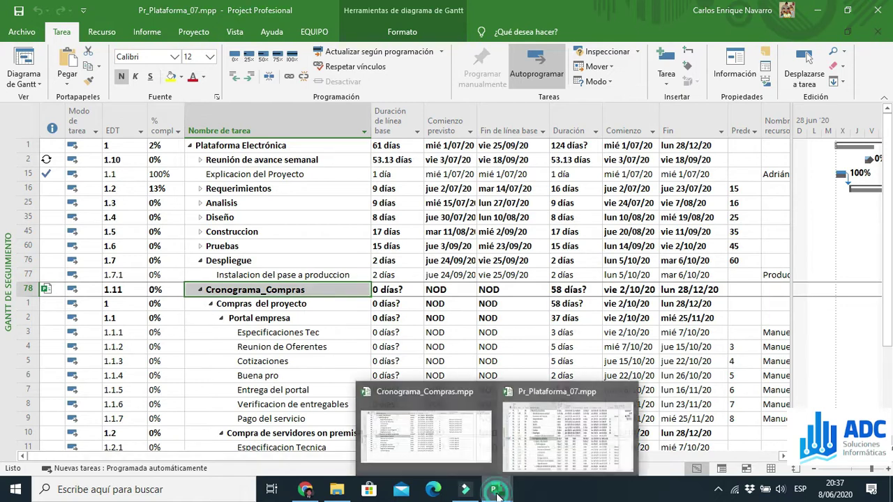
click(429, 429)
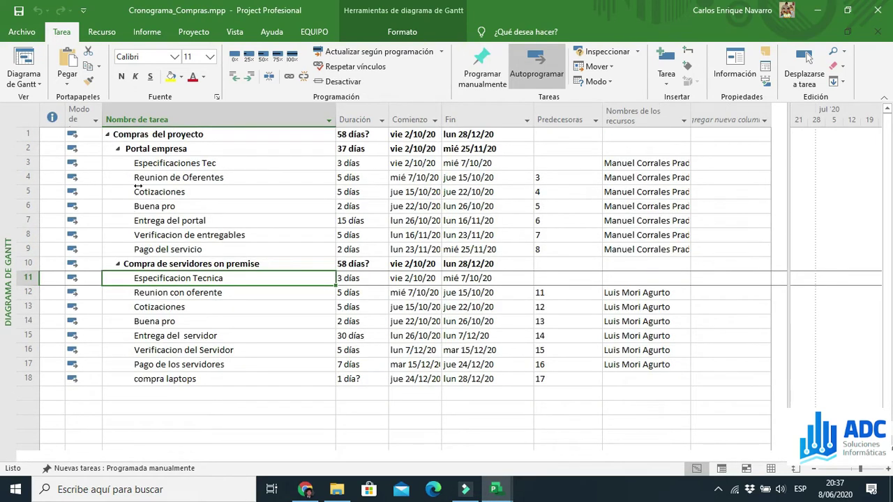
click(30, 249)
right_click(30, 249)
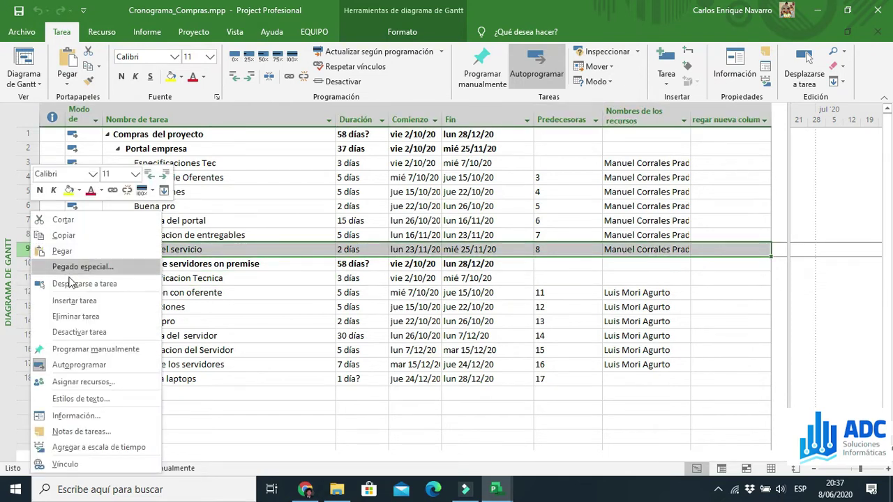
click(89, 354)
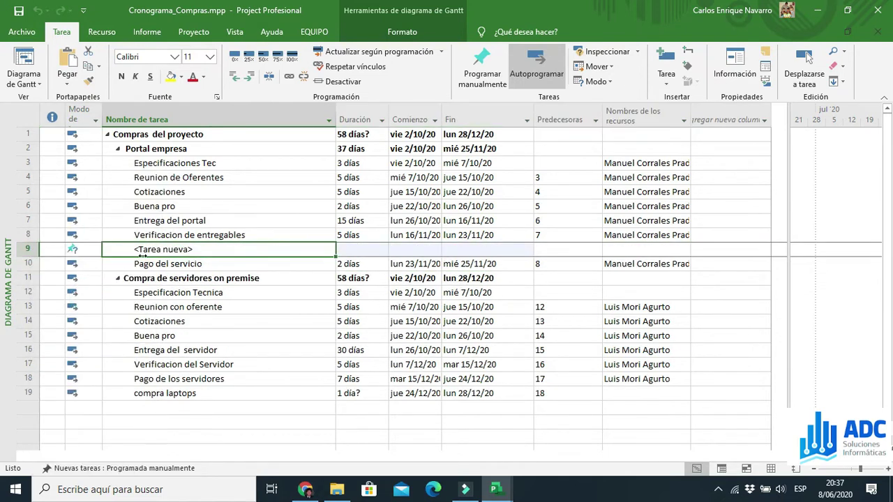
click(198, 250)
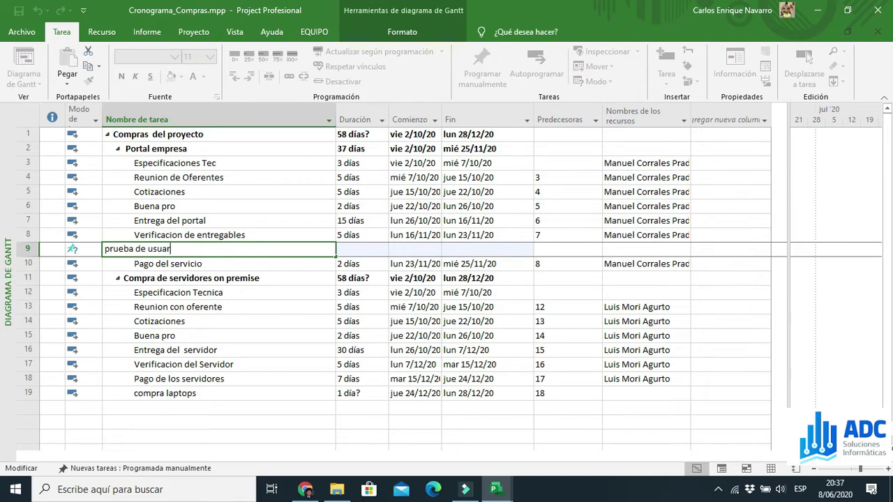
key(Return)
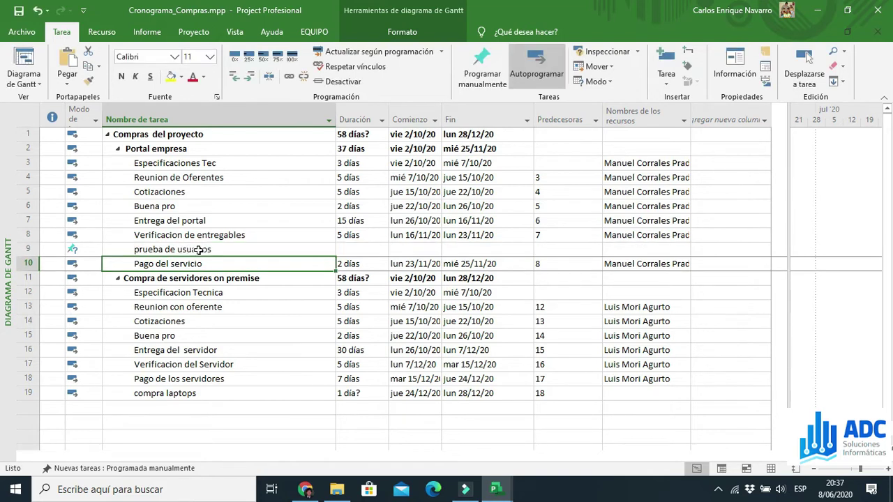
Set prueba de usuarios to automatic scheduling and make task 8, Verificacion de entregables, its predecessor
click(79, 249)
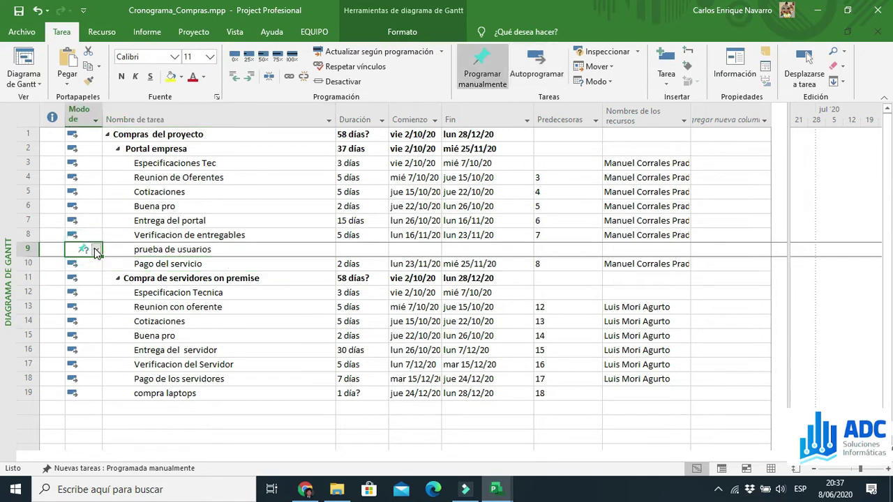
click(97, 252)
click(56, 273)
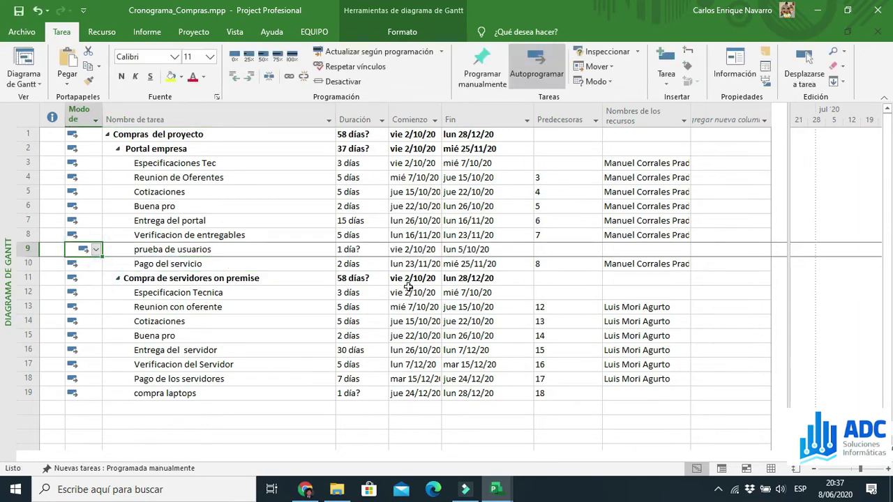
click(542, 251)
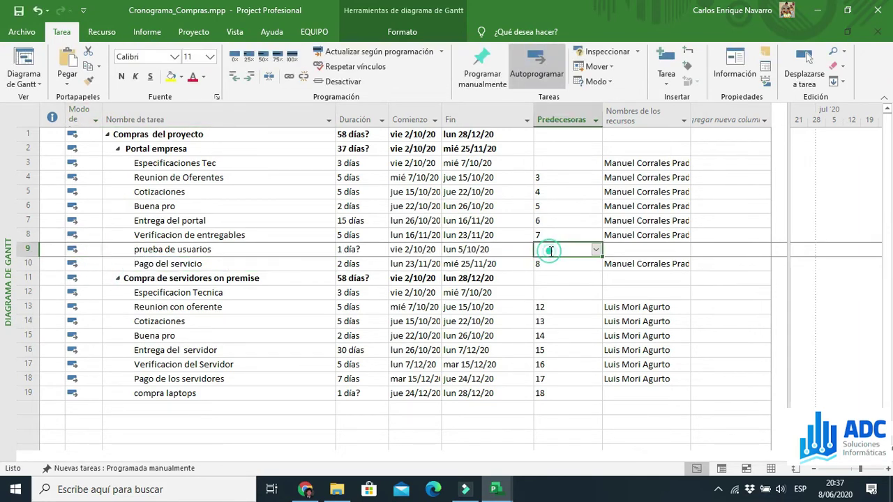
click(595, 251)
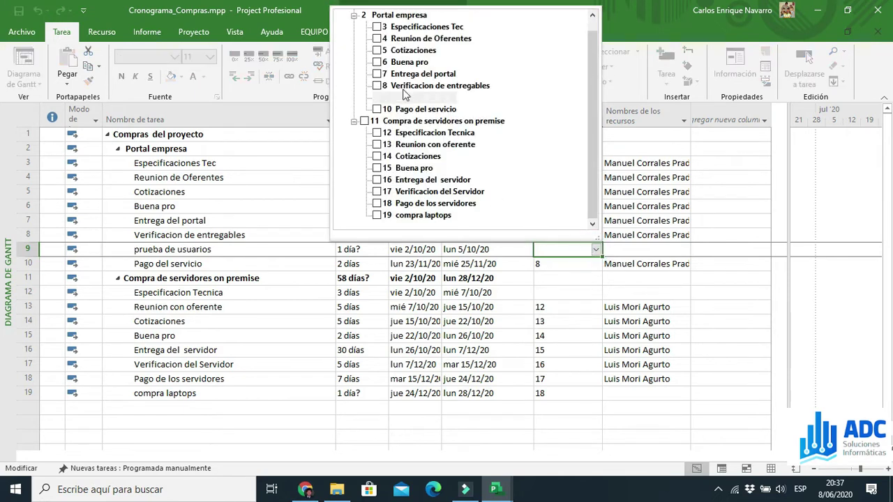
click(377, 85)
click(618, 256)
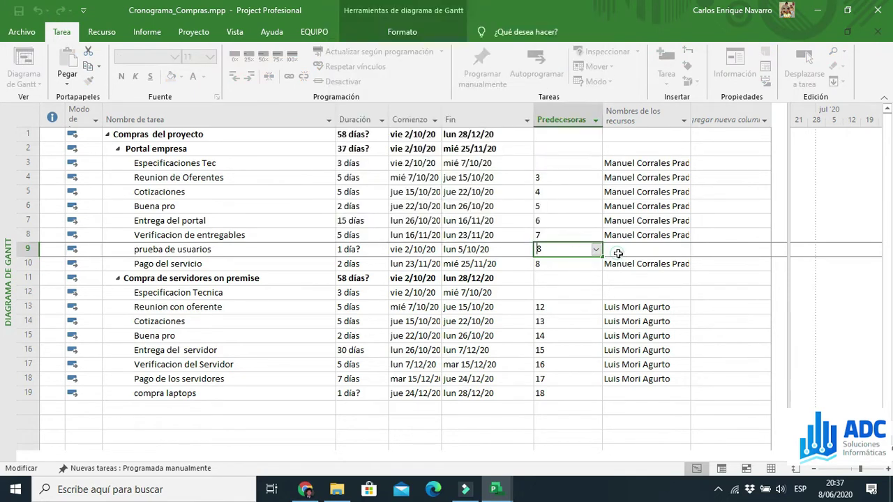
Assign prueba de usuarios to the same resource as the other Portal empresa tasks
click(621, 252)
click(685, 250)
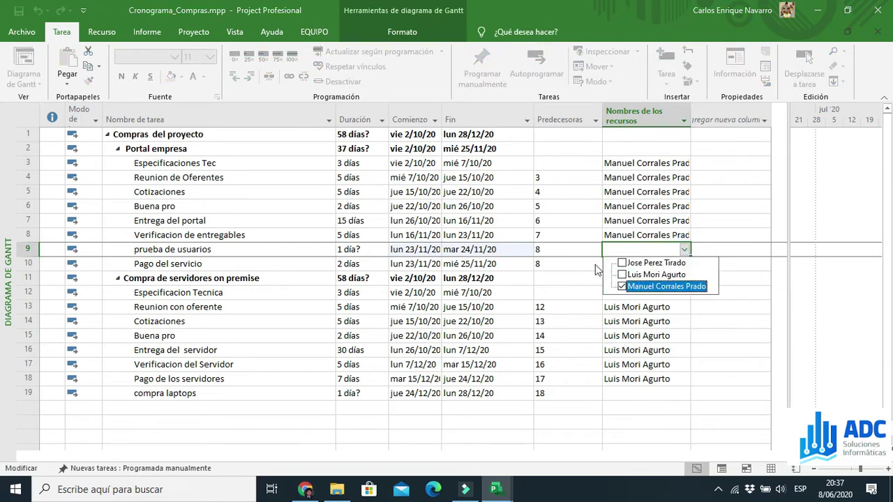
click(572, 254)
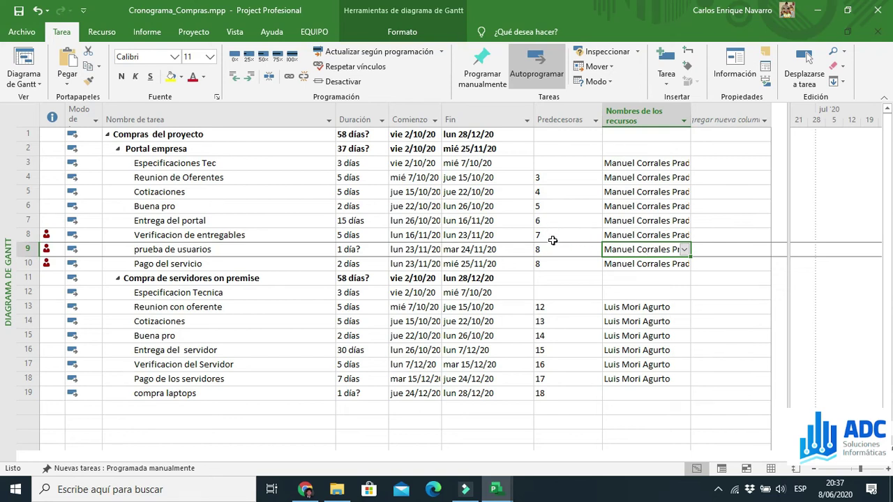
Replace the predecessor of Pago del servicio with task 9, prueba de usuarios, and save the Cronograma_Compras file
click(559, 264)
click(596, 263)
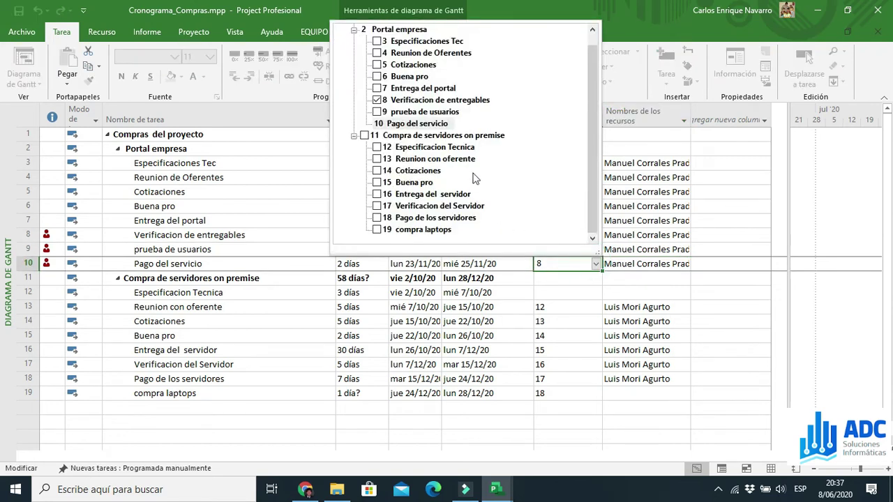
click(377, 112)
click(377, 101)
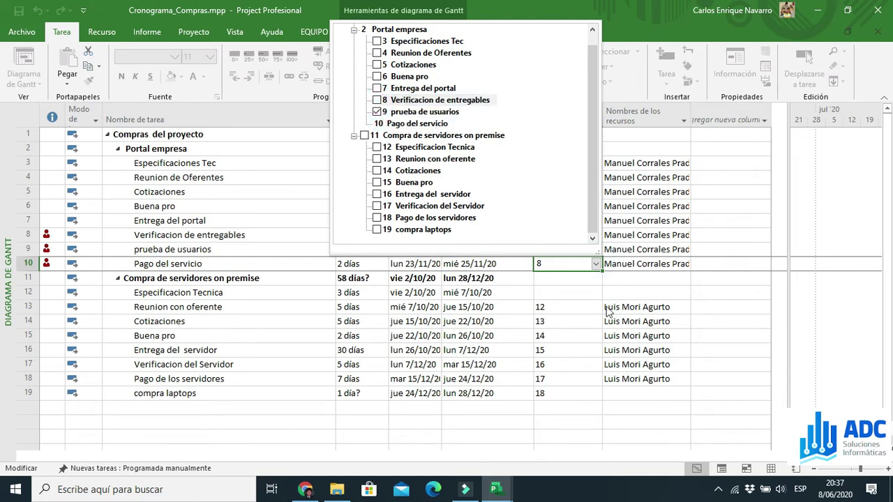
click(568, 284)
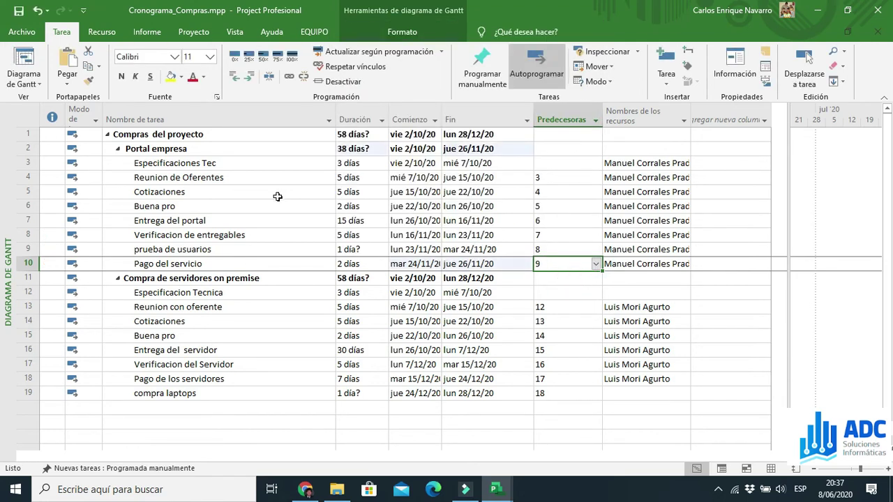
click(19, 12)
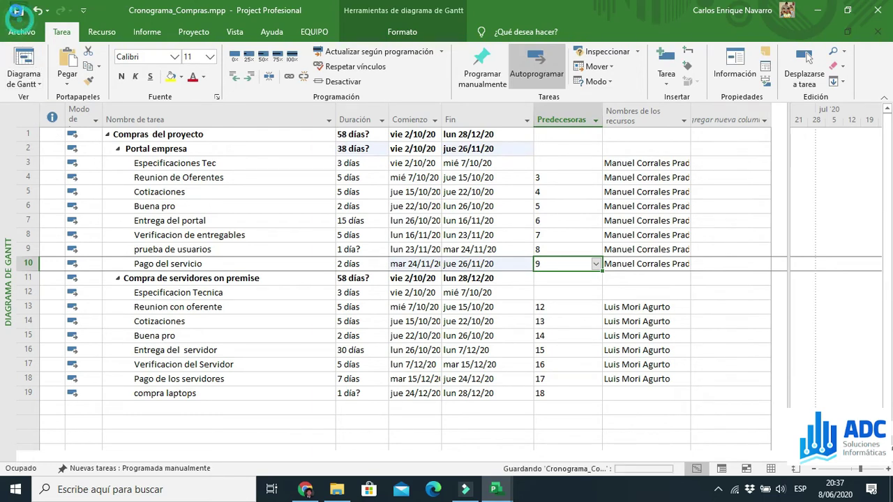
Switch to Pr_Plataforma_07.mpp and check the new prueba de usuarios task and the baseline columns within the Cronograma_Compras subproject
mouse_move(496, 489)
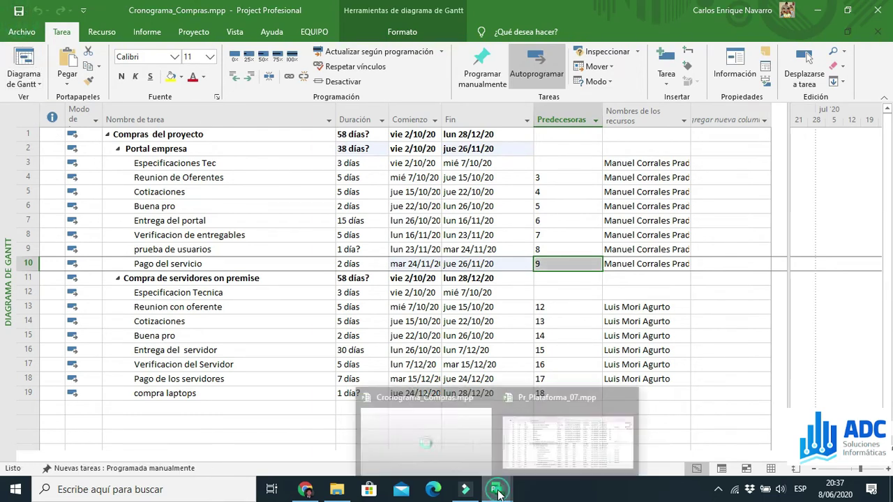
mouse_move(466, 453)
mouse_move(536, 434)
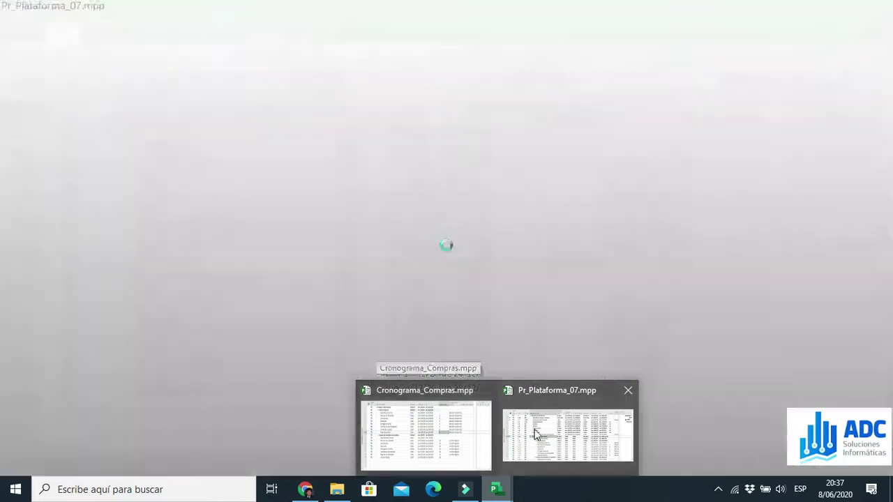
click(536, 434)
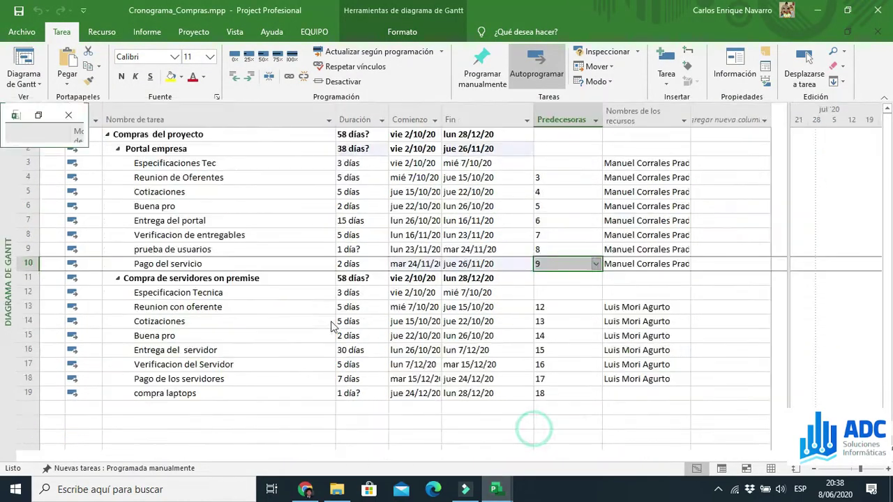
scroll(300, 290, down, 3)
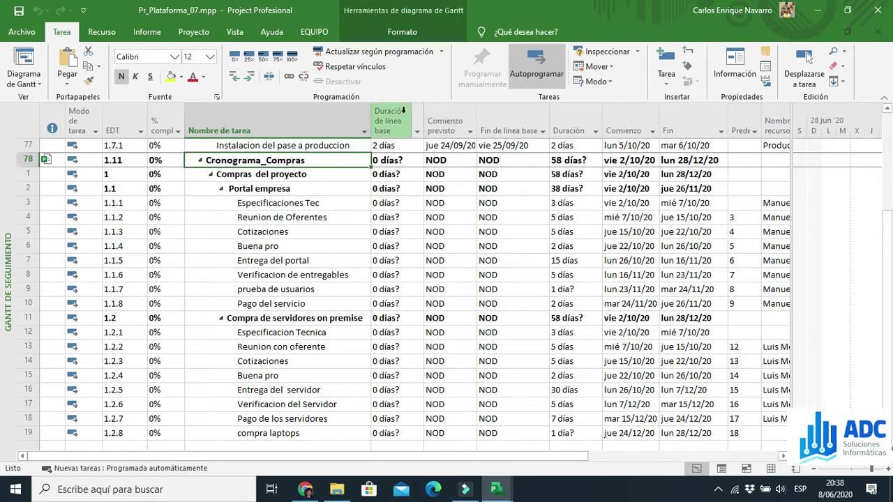
scroll(490, 277, up, 2)
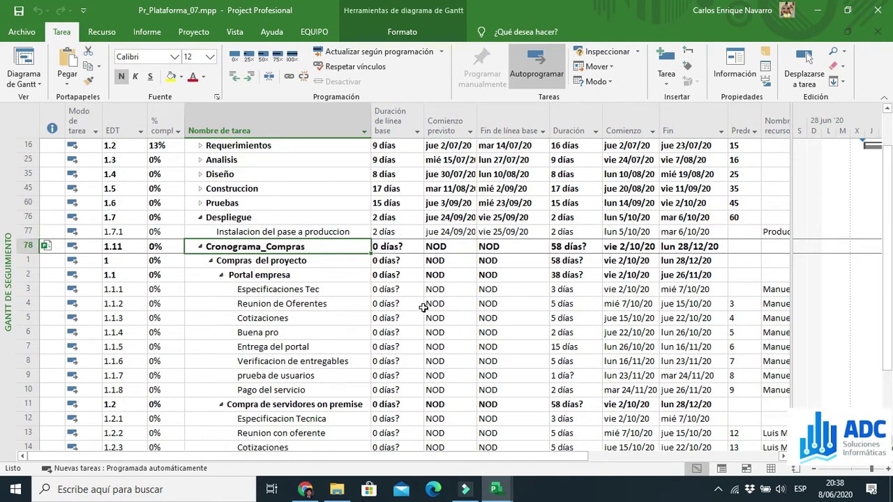
Set the duration of prueba de usuarios to 2 días within the master project and save it, including the changes to Cronograma_Compras.mpp
scroll(585, 300, down, 1)
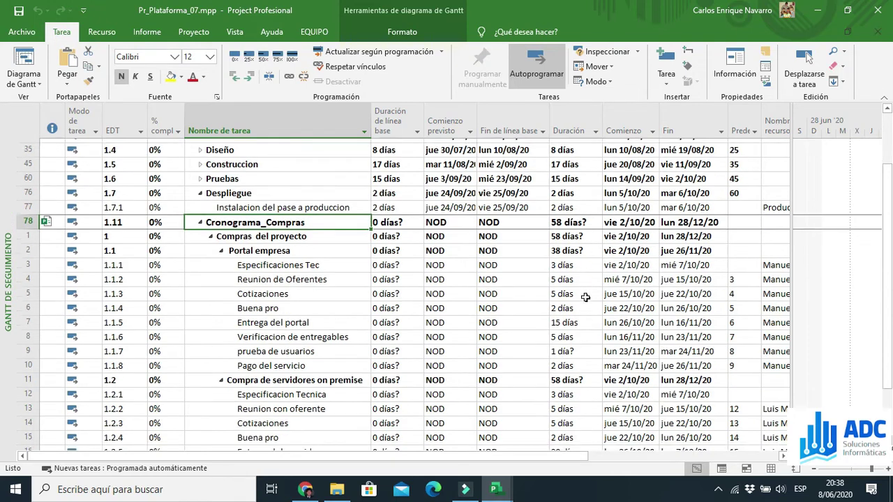
scroll(585, 297, down, 2)
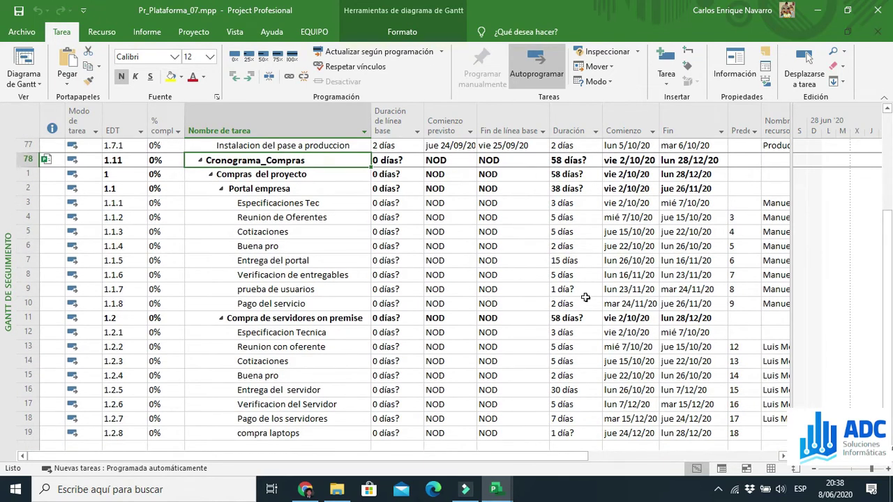
mouse_move(496, 489)
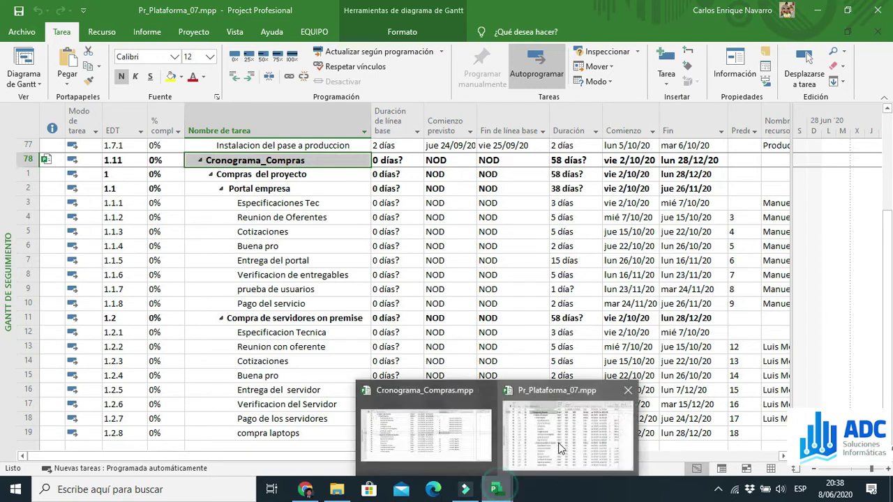
click(560, 447)
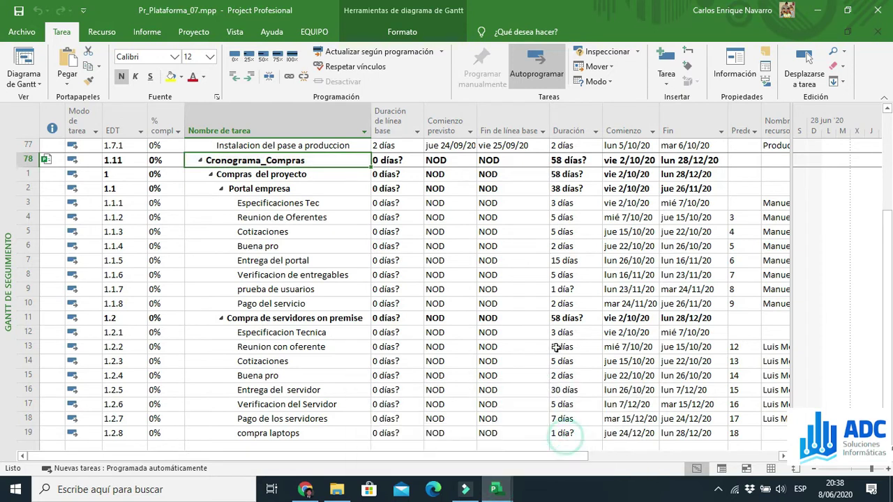
click(586, 289)
click(596, 287)
click(583, 305)
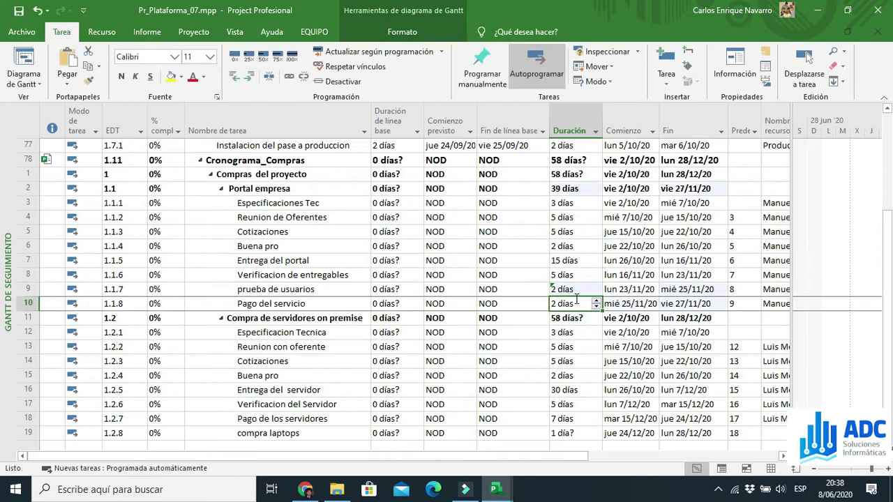
click(578, 289)
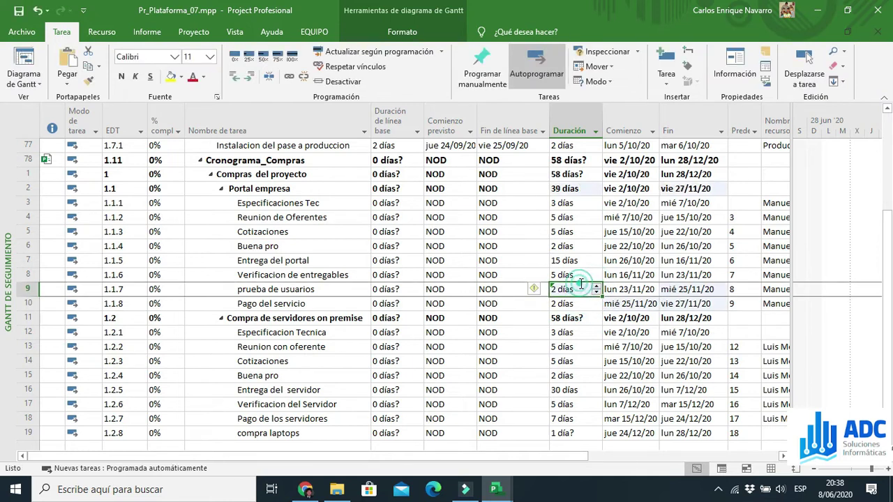
click(18, 14)
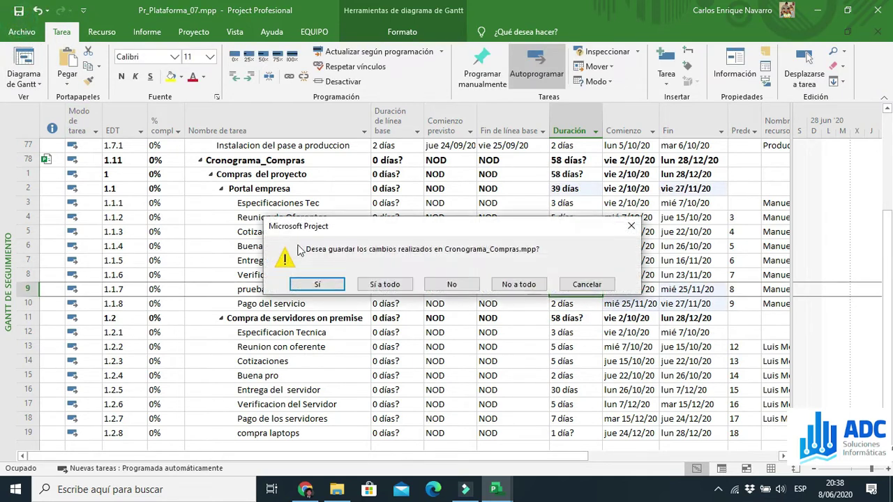
click(325, 286)
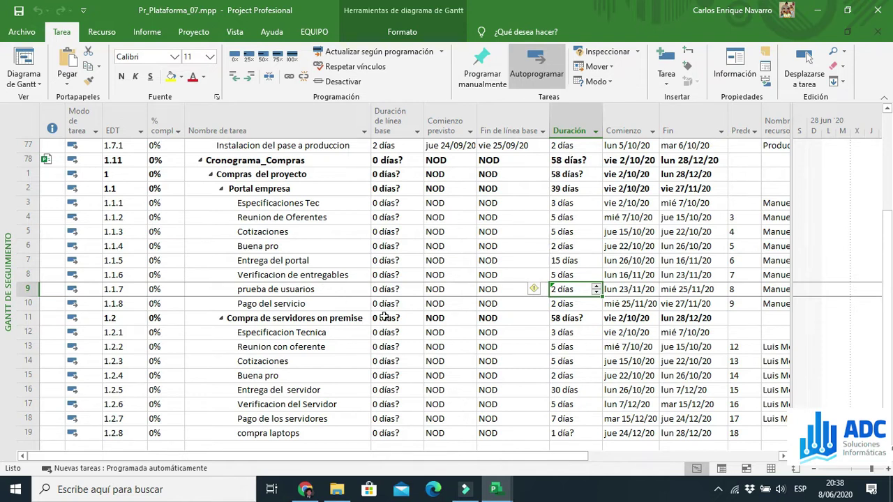
Switch to Chrome to view the Cursos y Tips tecnológicos YouTube channel
mouse_move(495, 493)
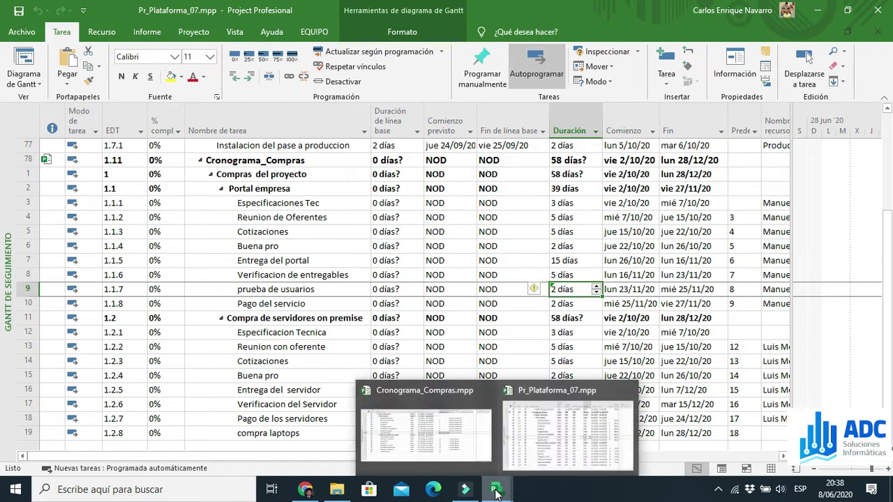
click(305, 489)
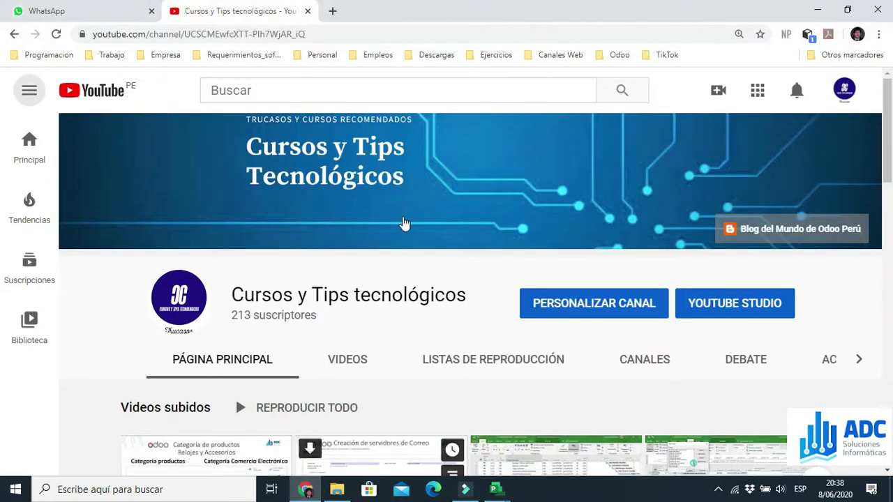